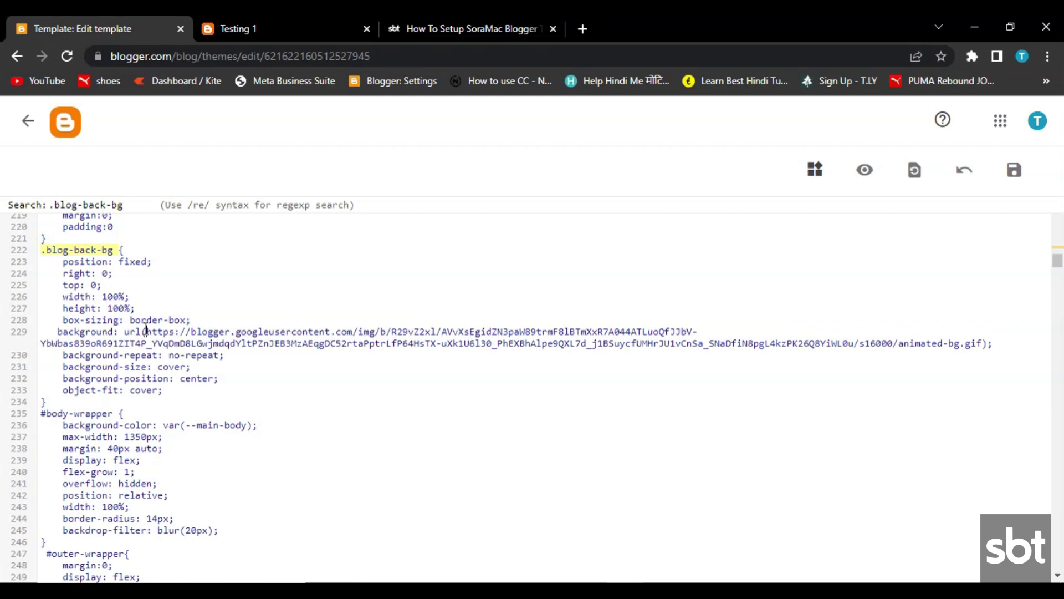
- Examine the background image URL in the .blog-back-bg rule and view the Testing 1 blog
drag(198, 336, 826, 349)
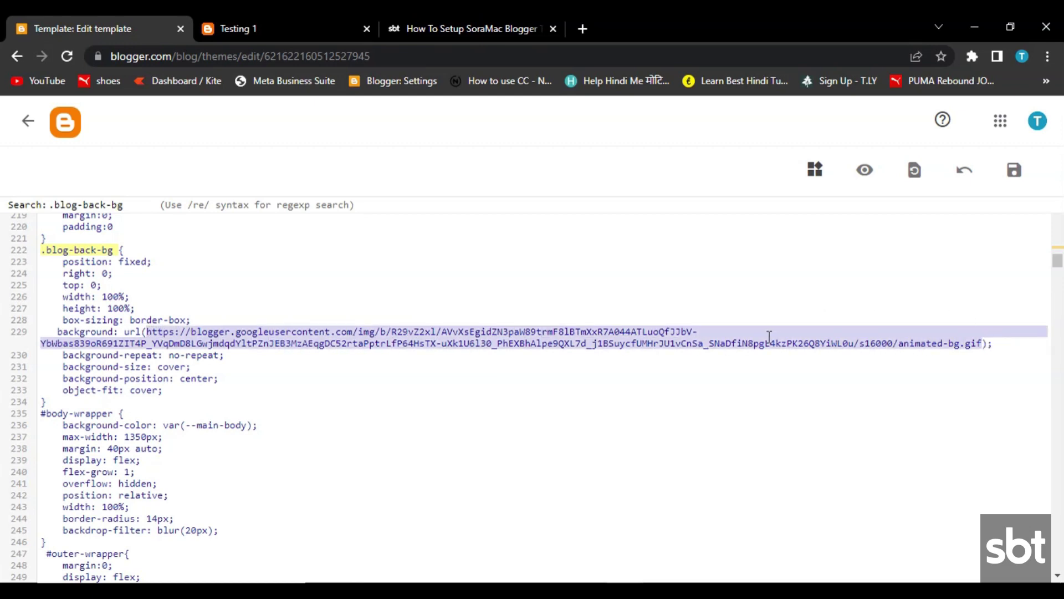
click(765, 338)
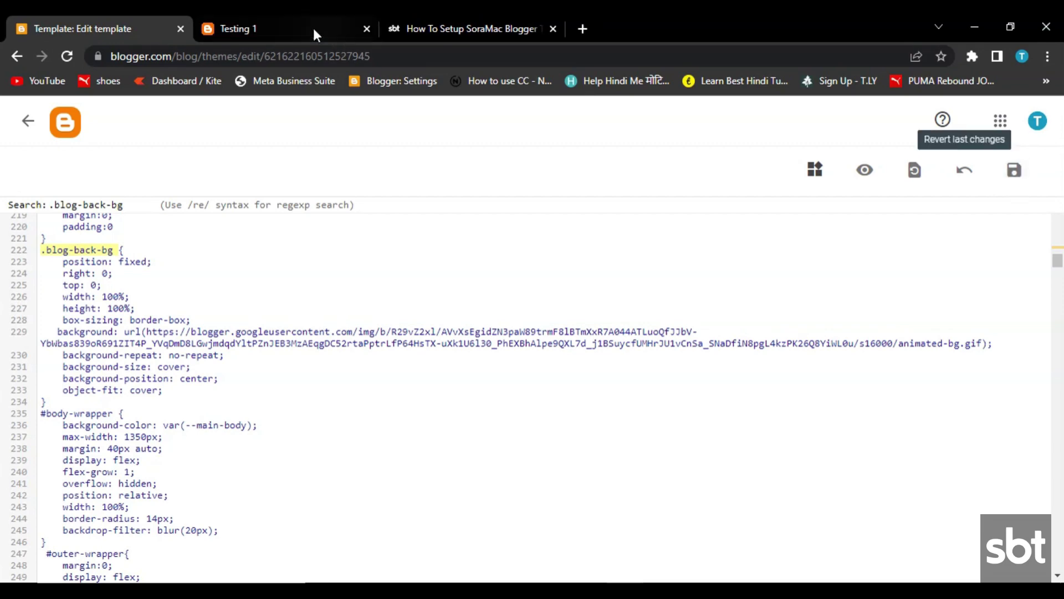
click(288, 17)
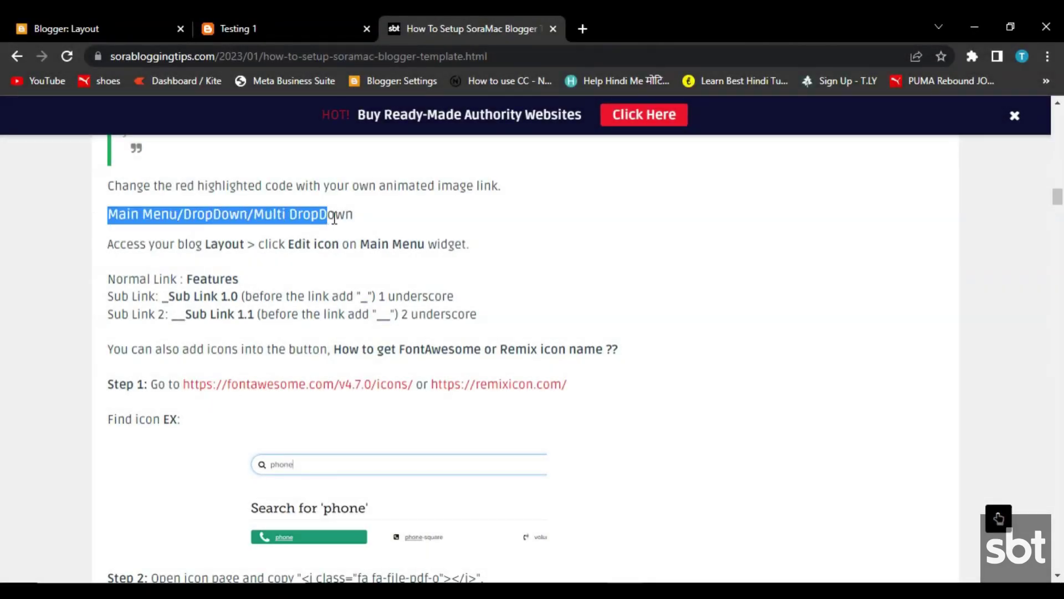
- Read the setup guide's Main Menu instructions on naming normal links, sub links and second-level sub links with underscores
click(354, 217)
drag(107, 243, 469, 247)
click(247, 272)
drag(95, 280, 252, 282)
click(153, 295)
drag(179, 295, 405, 294)
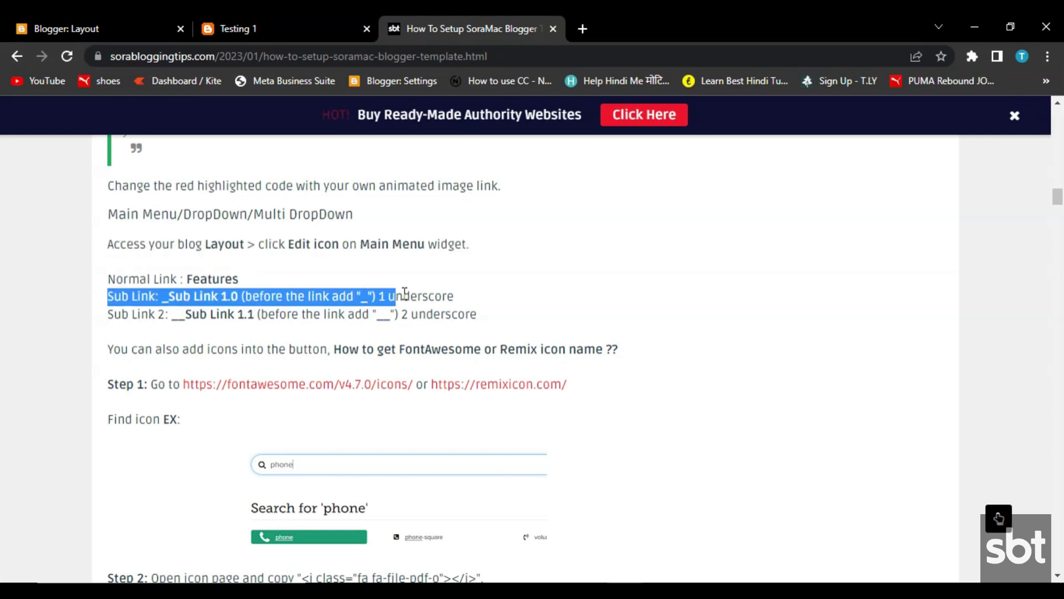
click(461, 300)
drag(109, 314, 401, 314)
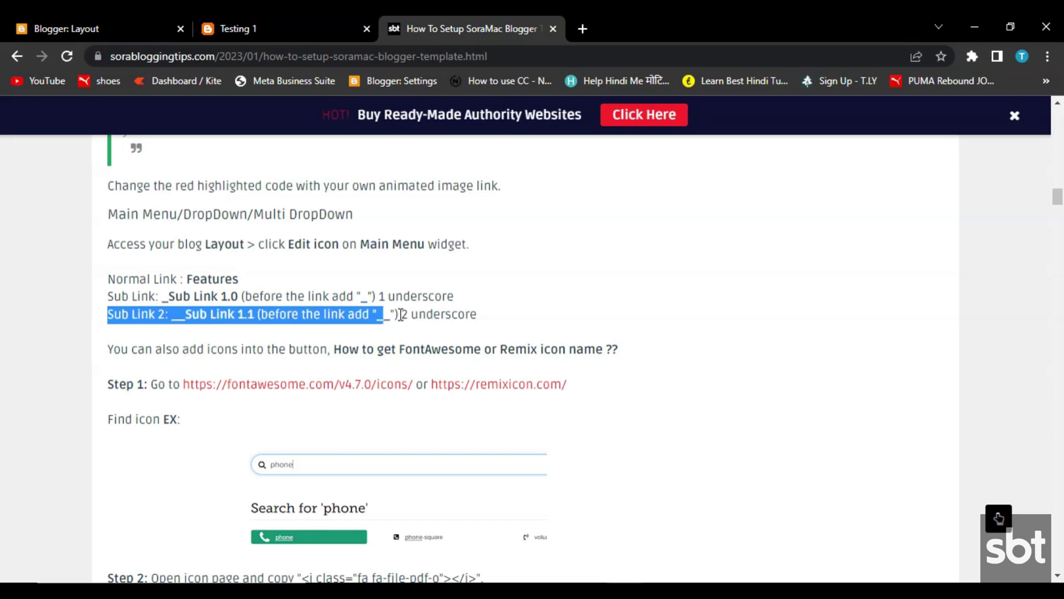
click(484, 317)
- Read the guide's steps for adding FontAwesome or Remix icons and examine its sample multi-level link list
drag(93, 360, 630, 352)
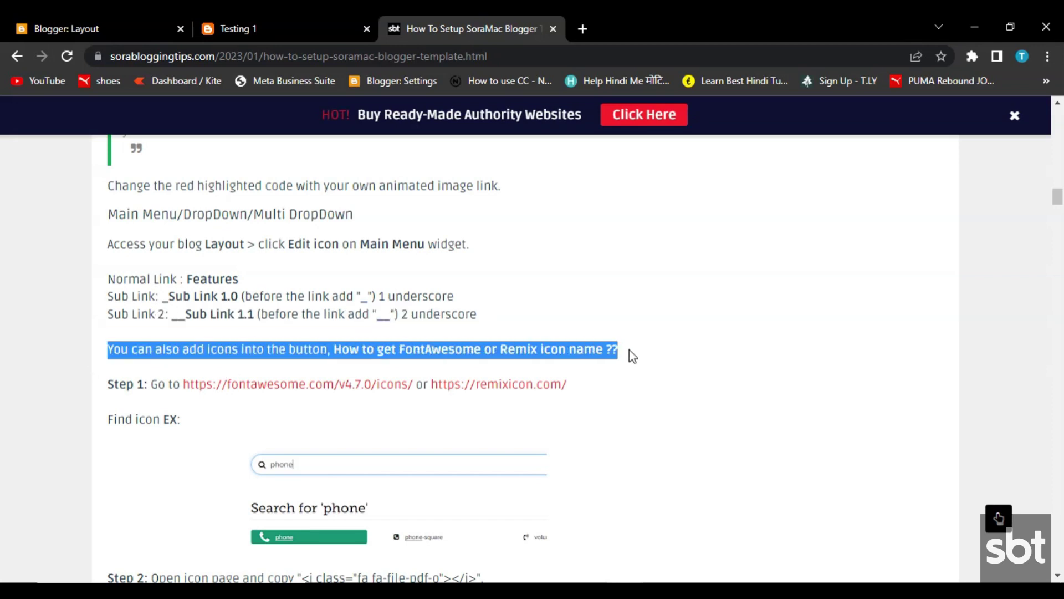
click(630, 353)
drag(102, 390, 571, 390)
click(587, 396)
scroll(587, 395, down, 3)
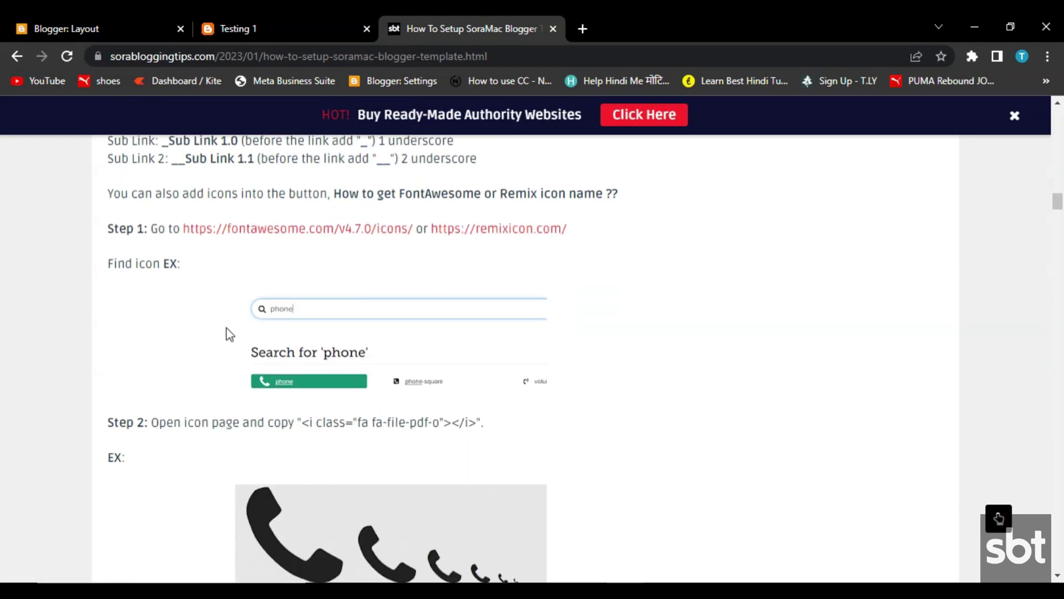
scroll(272, 388, down, 3)
drag(100, 278, 420, 283)
click(433, 271)
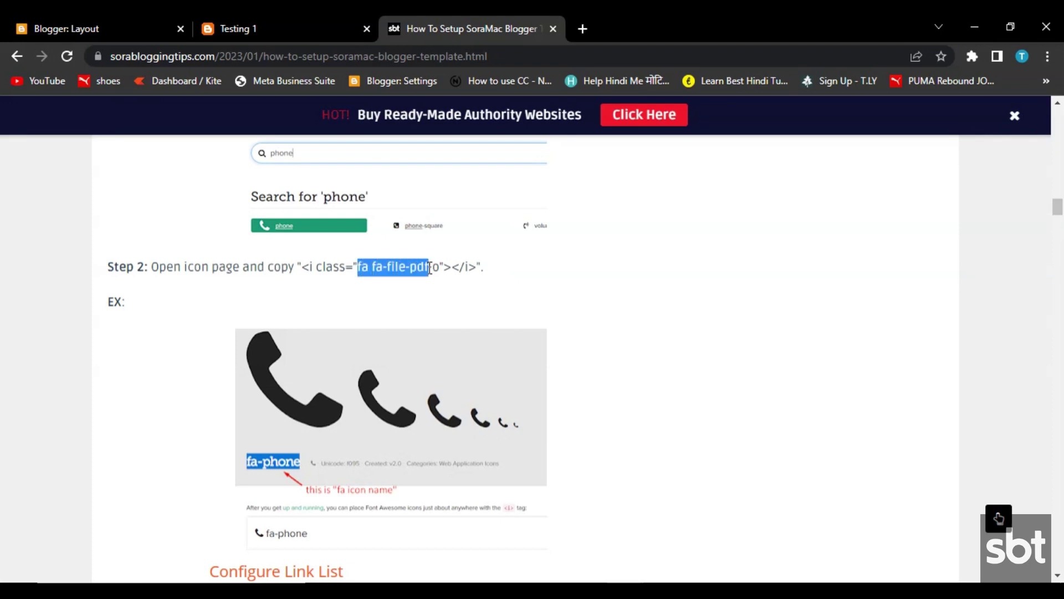
scroll(399, 260, down, 3)
scroll(339, 396, down, 6)
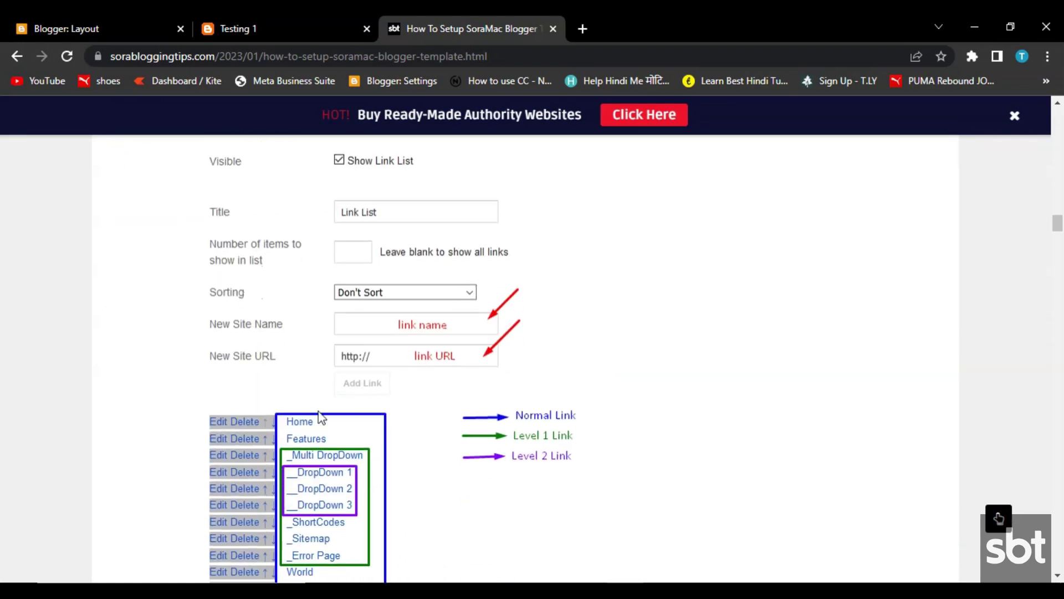
scroll(374, 330, down, 3)
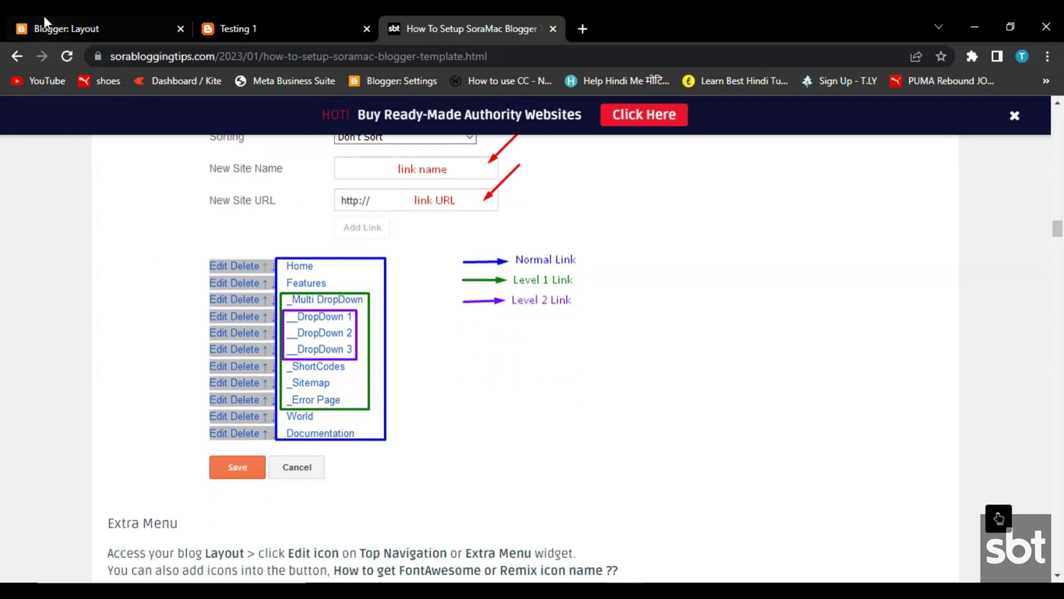
- Open the Main Menu link list in the Blogger layout, review the Home item's icon code and URL, and save the item
click(44, 16)
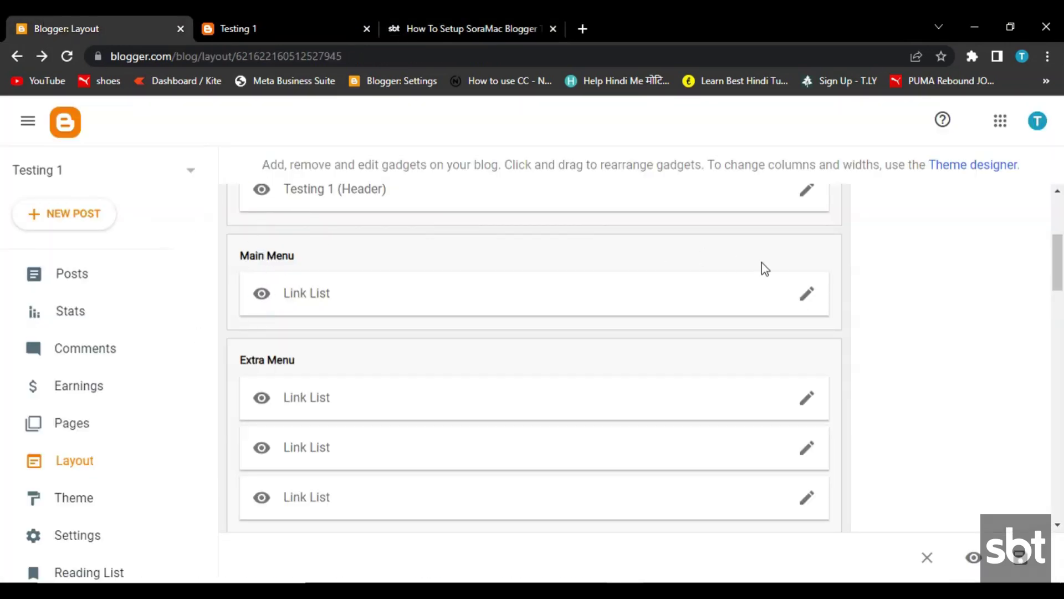
click(805, 299)
scroll(529, 304, down, 3)
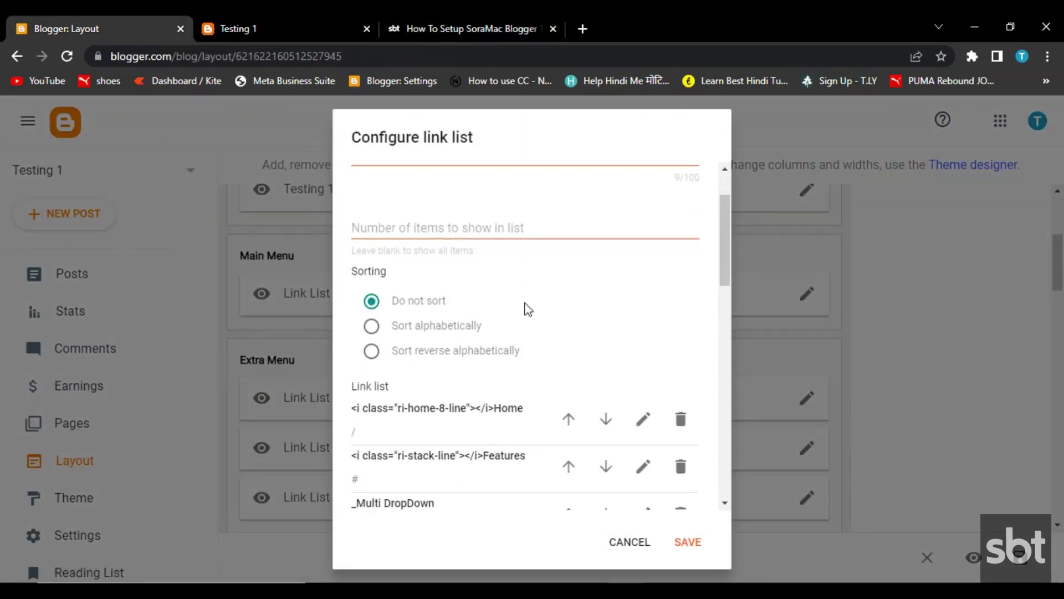
click(643, 340)
scroll(471, 307, down, 1)
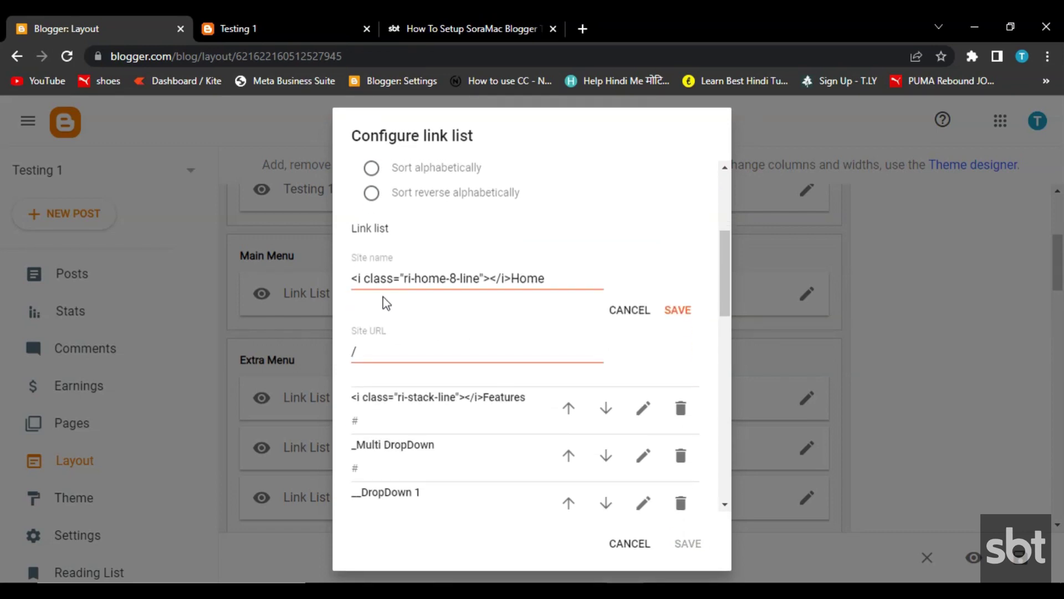
drag(404, 278, 470, 282)
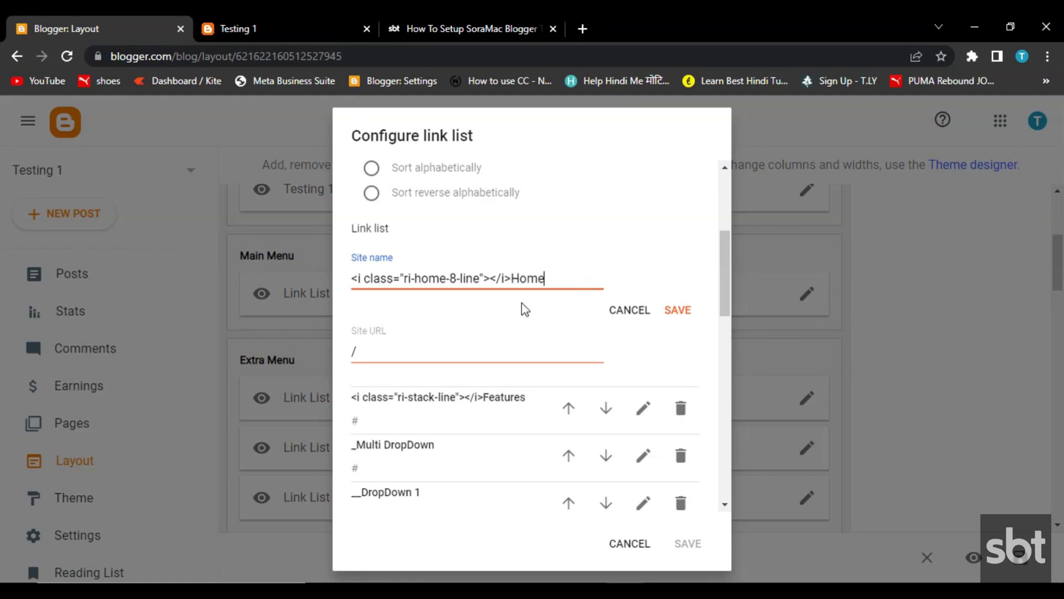
double_click(435, 353)
click(688, 314)
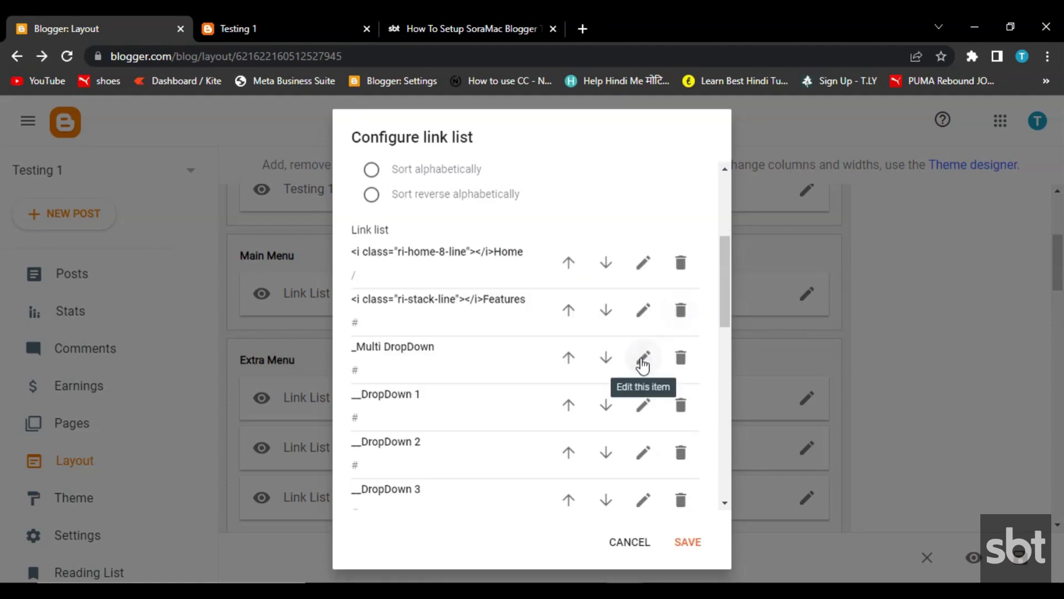
- Review and save the _Multi DropDown and __DropDown 2 items, and save the Main Menu link list
click(643, 356)
drag(476, 366, 360, 375)
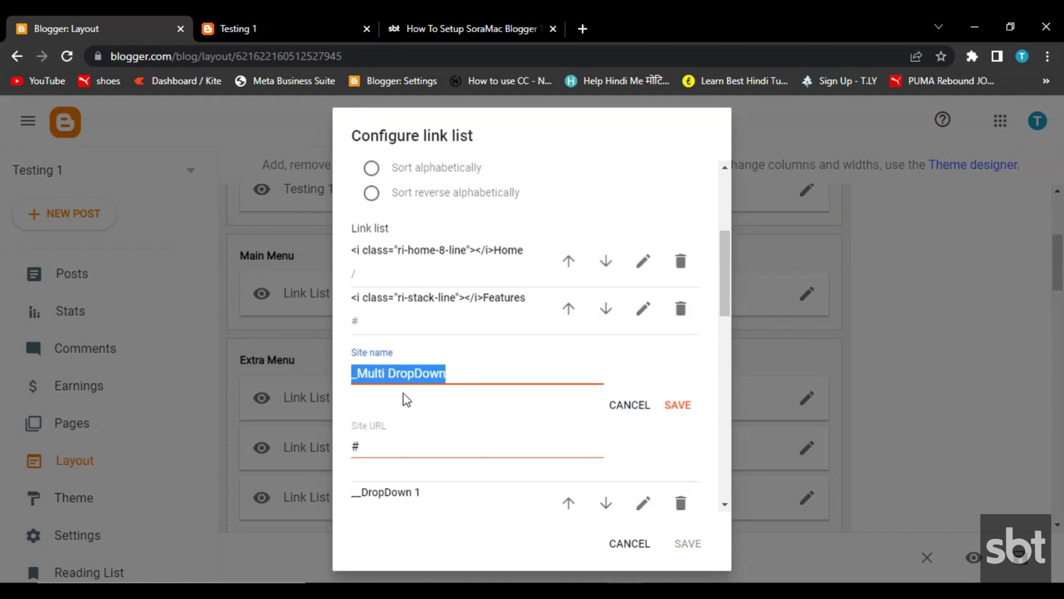
click(677, 405)
scroll(532, 363, down, 3)
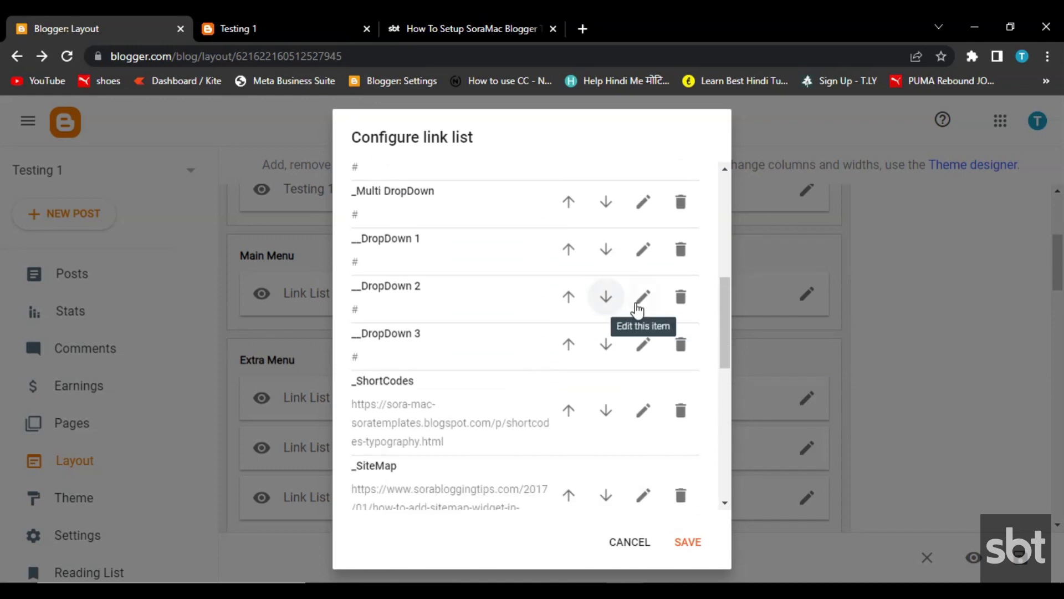
click(642, 294)
drag(405, 314, 339, 320)
click(679, 345)
scroll(570, 344, down, 5)
scroll(571, 346, down, 2)
click(690, 540)
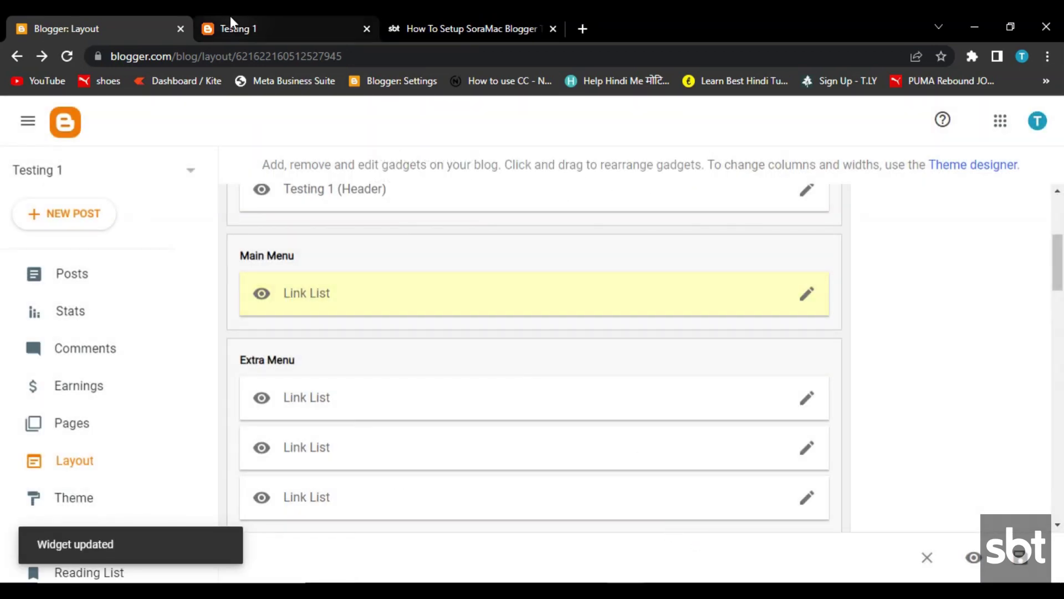
- Check the Features and Documentation submenus in the side menu of the Testing 1 blog
click(231, 25)
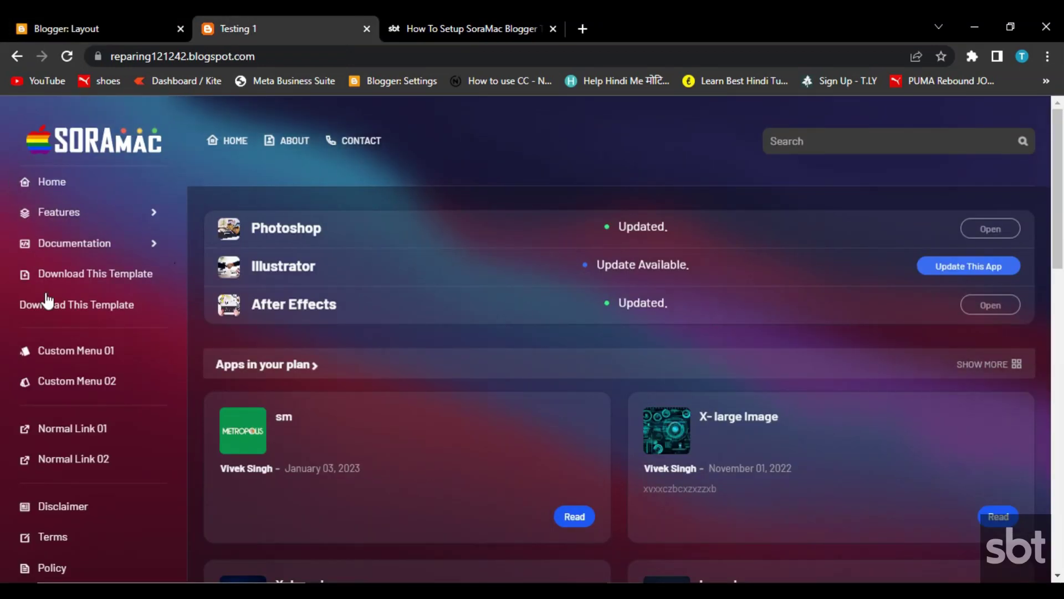
click(152, 223)
click(154, 244)
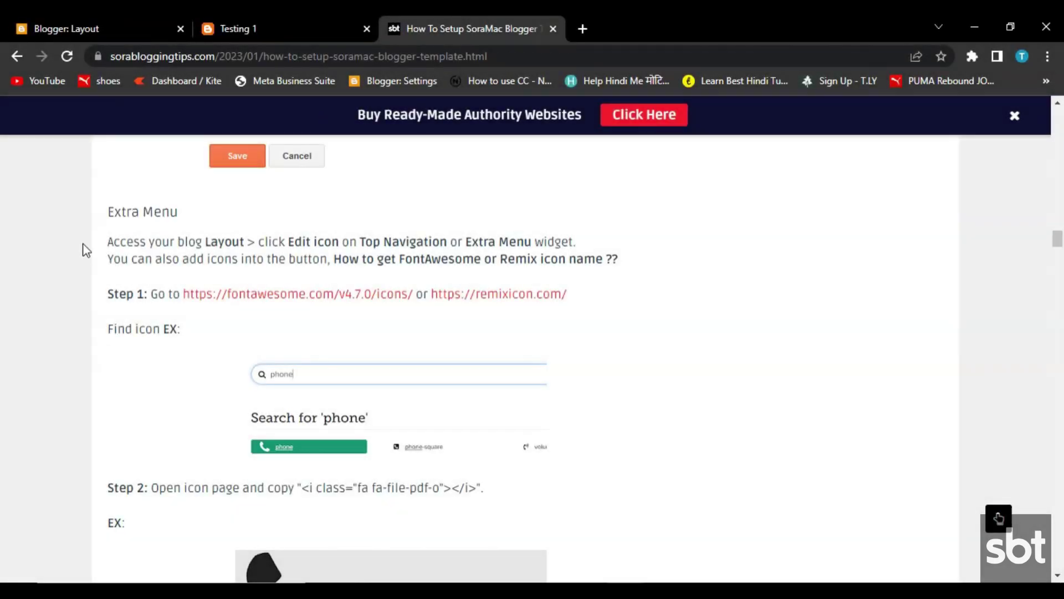
- Read the guide's Extra Menu section on editing the widget, adding icons and configuring its link list
drag(86, 250, 551, 257)
click(148, 287)
drag(97, 294, 572, 304)
scroll(572, 304, down, 3)
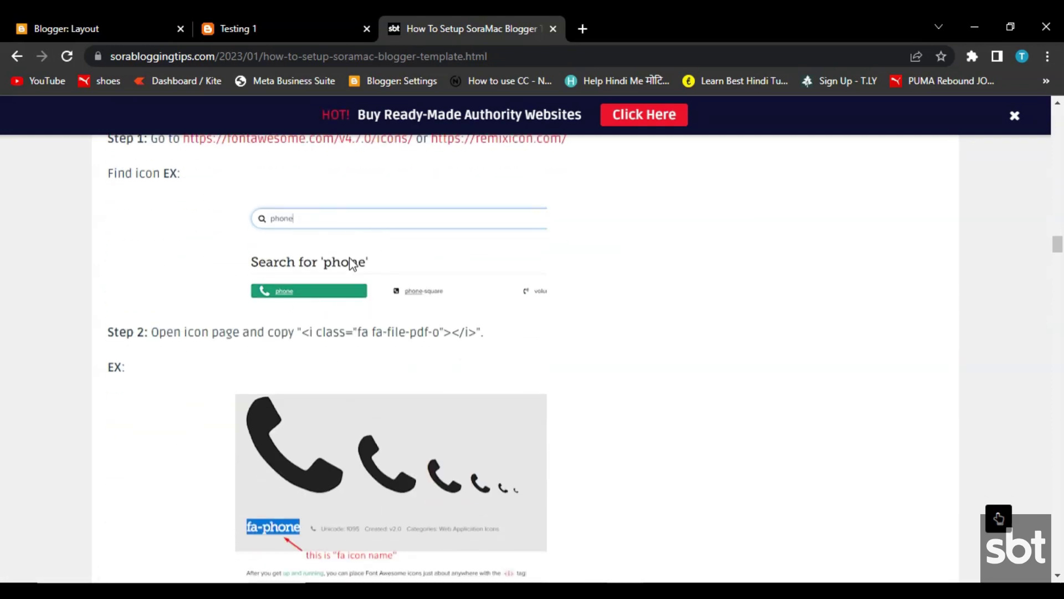
scroll(370, 242, down, 2)
drag(202, 253, 511, 250)
click(466, 255)
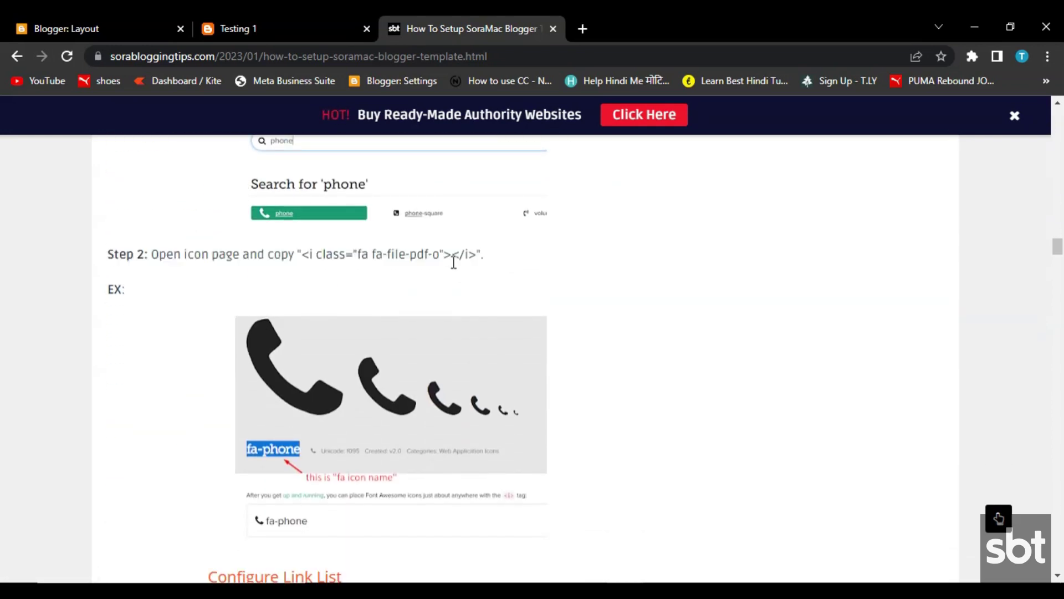
scroll(363, 235, down, 3)
scroll(400, 233, down, 5)
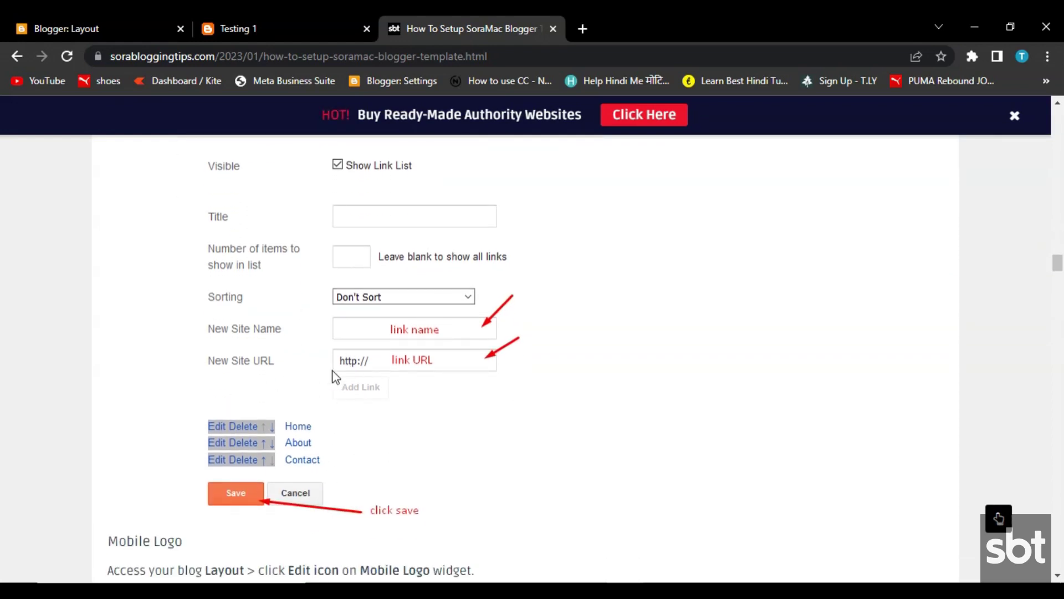
- Open the first Extra Menu link list in the Blogger layout, save its Custom Menu 01 item, and save the gadget
click(92, 16)
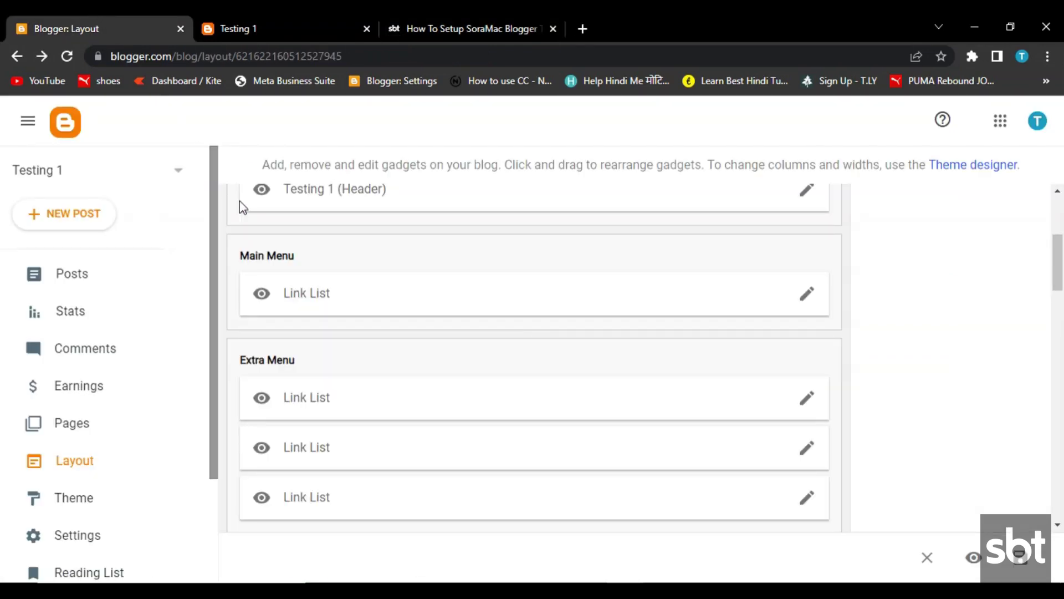
click(805, 406)
scroll(520, 311, down, 3)
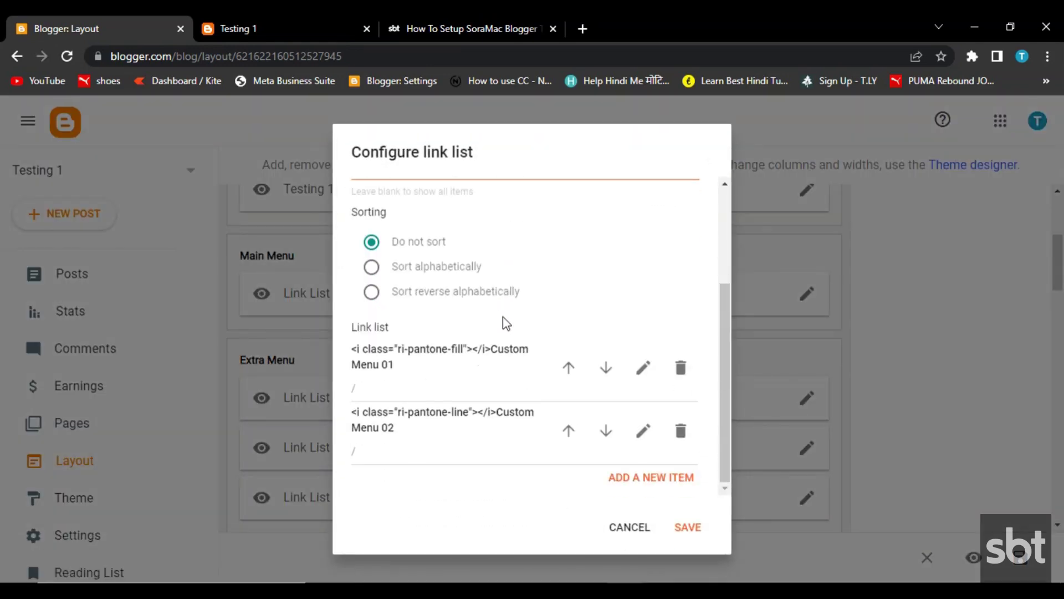
click(636, 369)
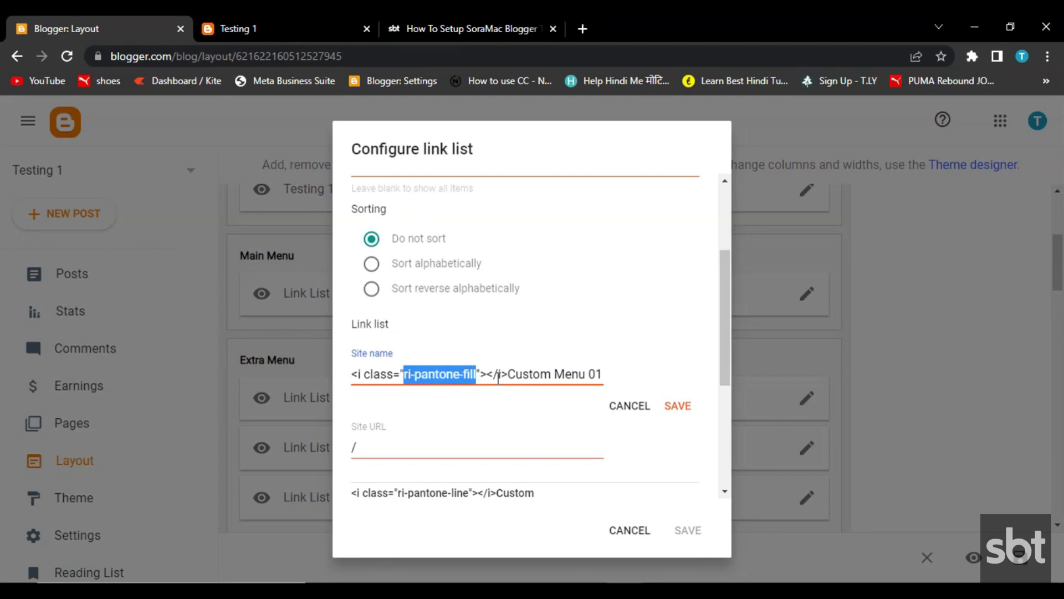
click(610, 382)
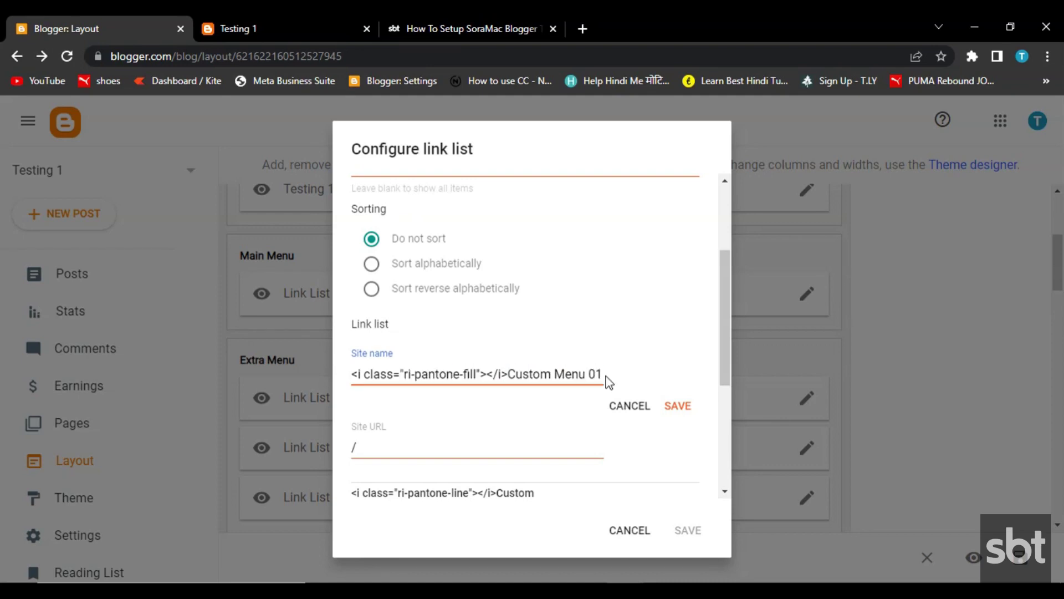
click(678, 406)
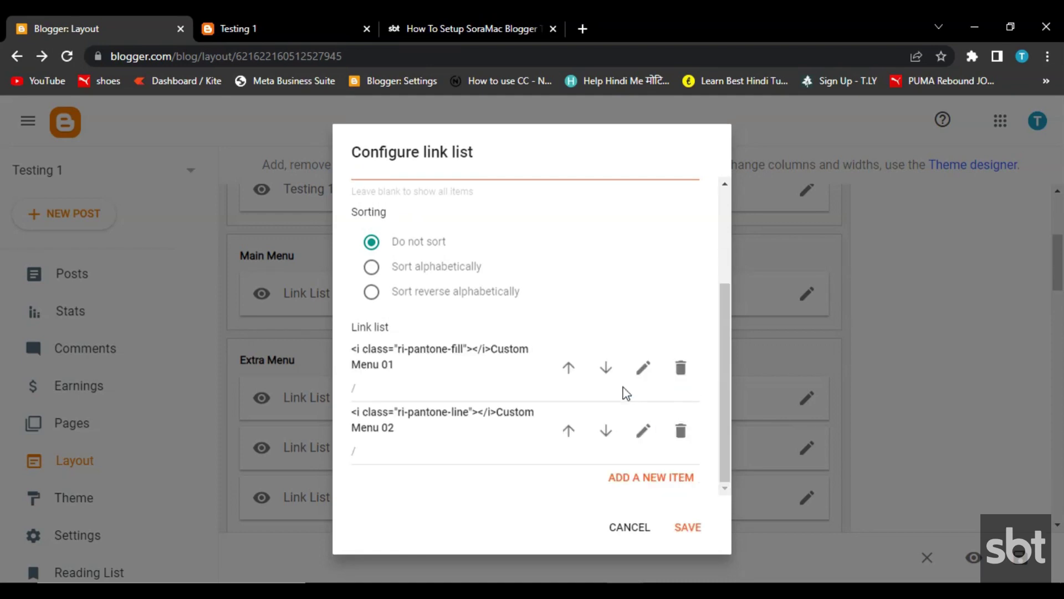
click(689, 528)
- View the Testing 1 blog and read the guide's Mobile Logo section on logo types and image settings
click(284, 22)
scroll(112, 190, down, 3)
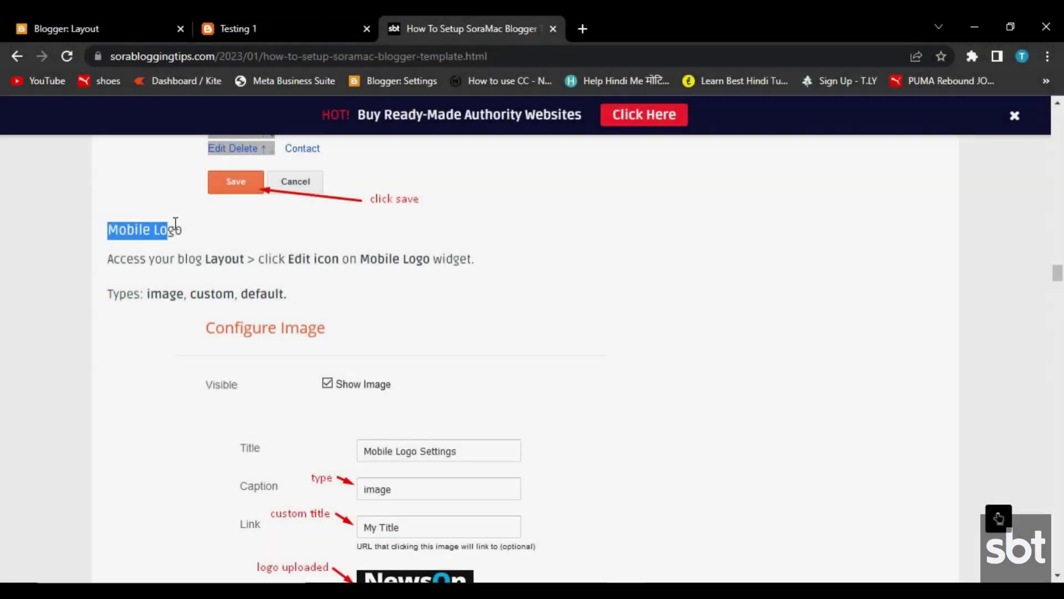
drag(175, 224, 187, 223)
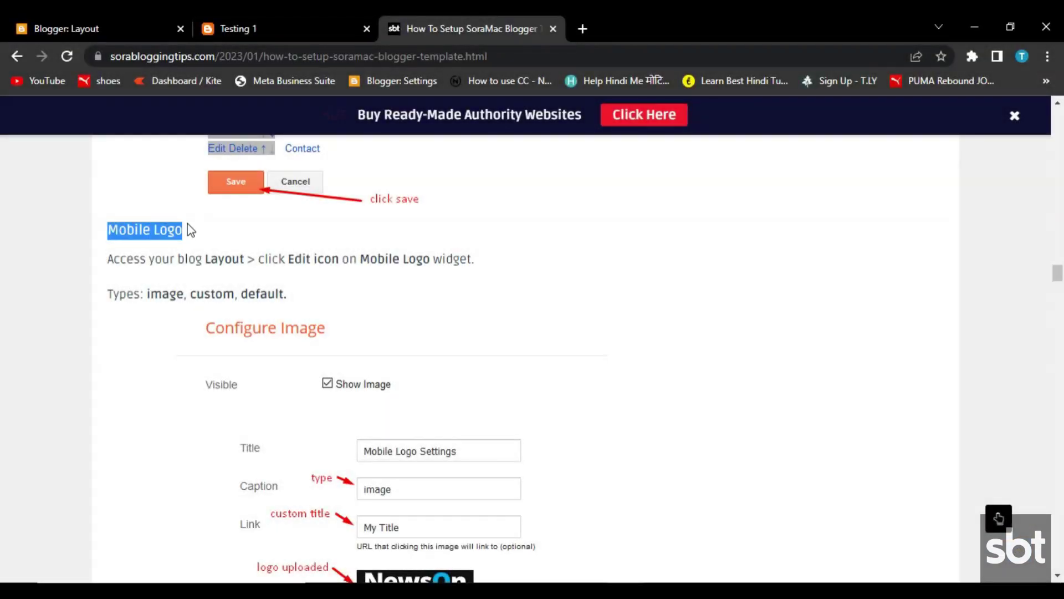
drag(94, 258, 476, 262)
click(385, 262)
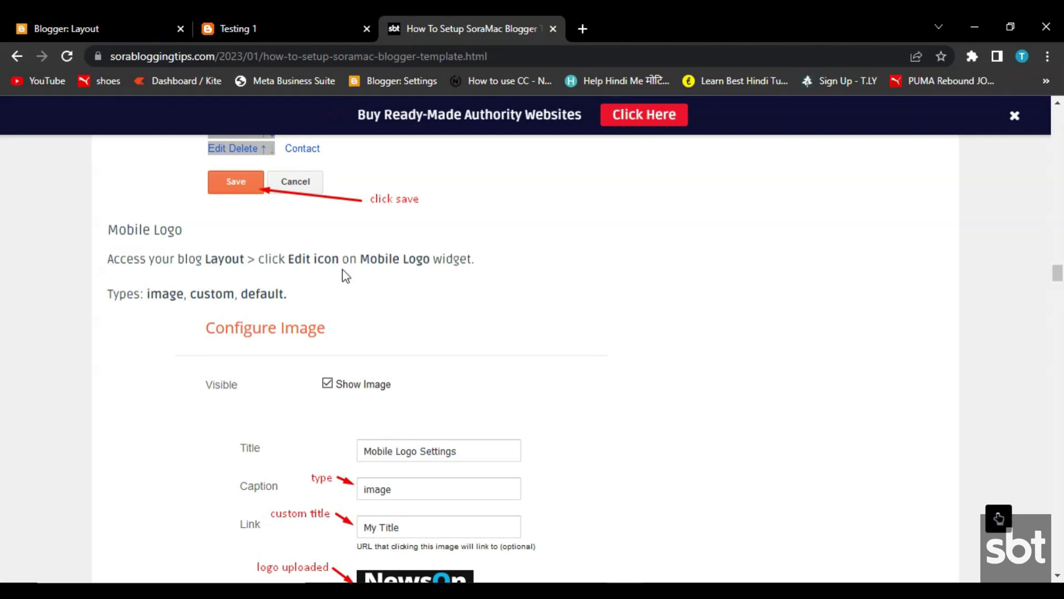
drag(211, 299, 294, 297)
click(293, 297)
scroll(294, 297, down, 4)
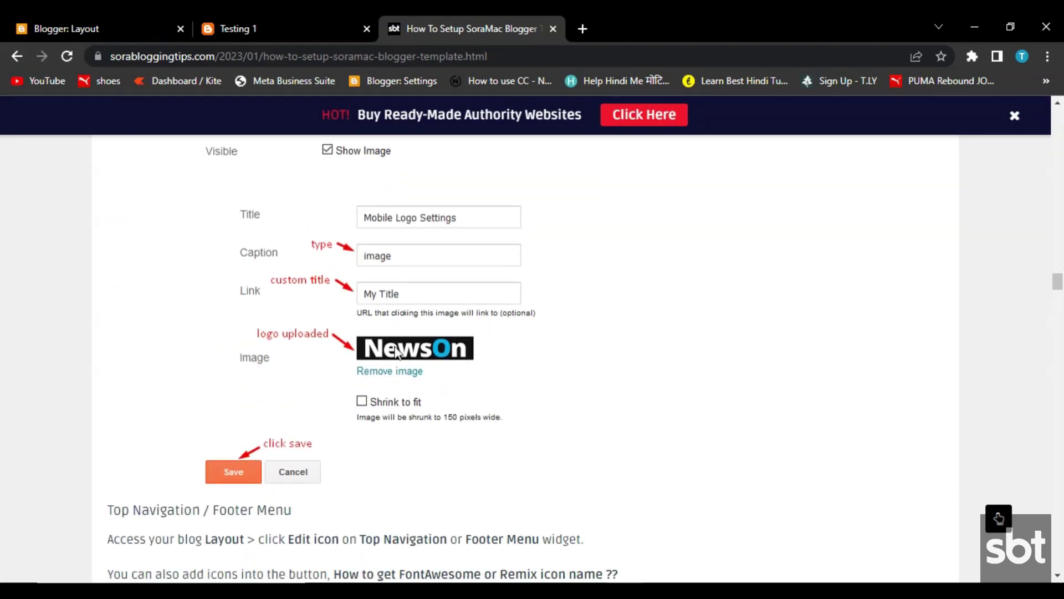
- Open Mobile Logo Settings in the Blogger layout, check its title, logo image and image URL, and save the gadget
click(142, 25)
scroll(358, 277, up, 1)
scroll(305, 343, down, 1)
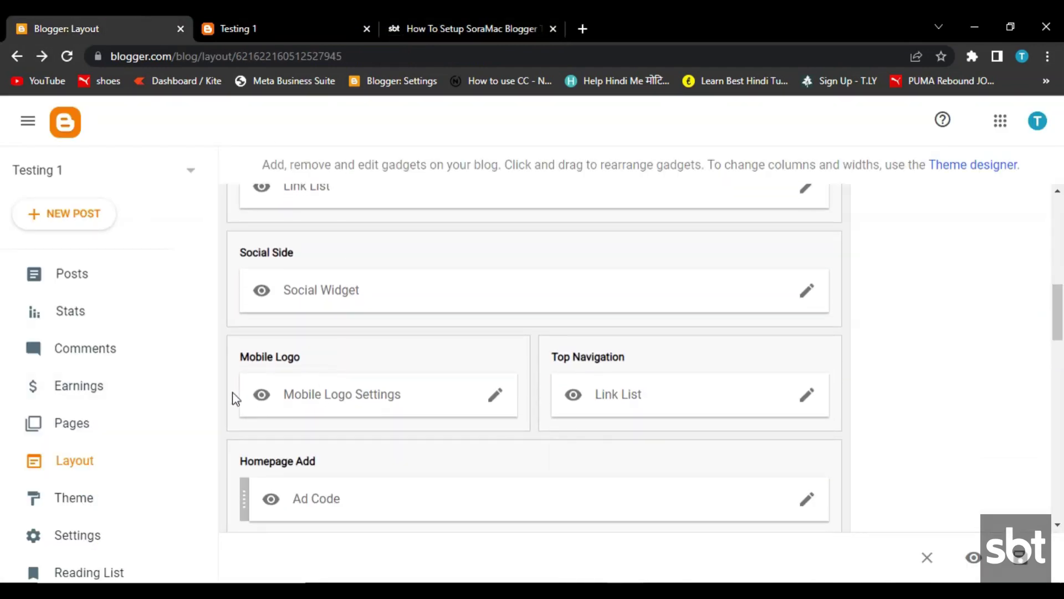
click(490, 397)
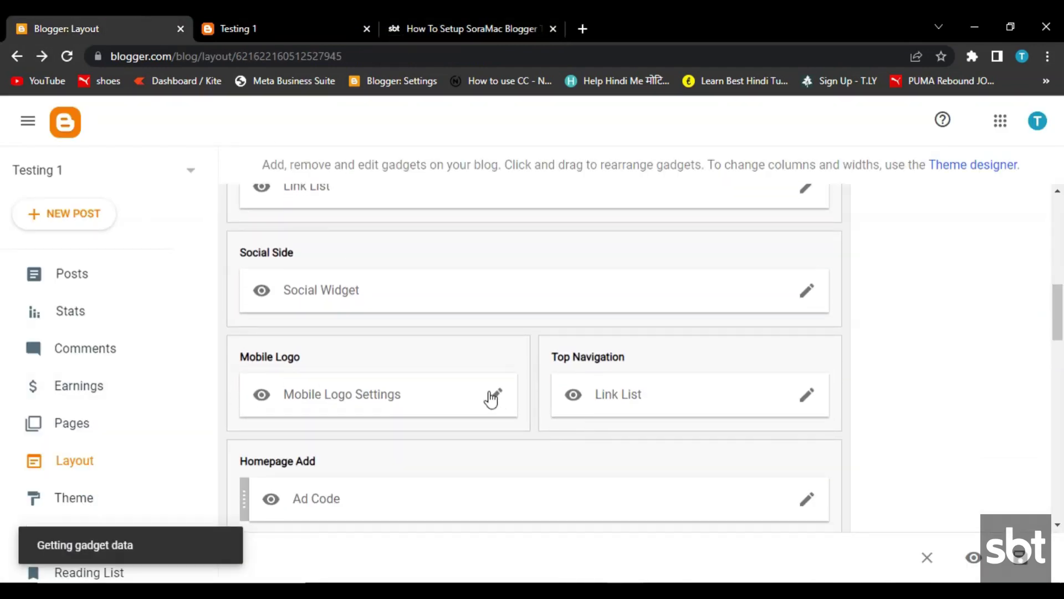
scroll(477, 294, down, 3)
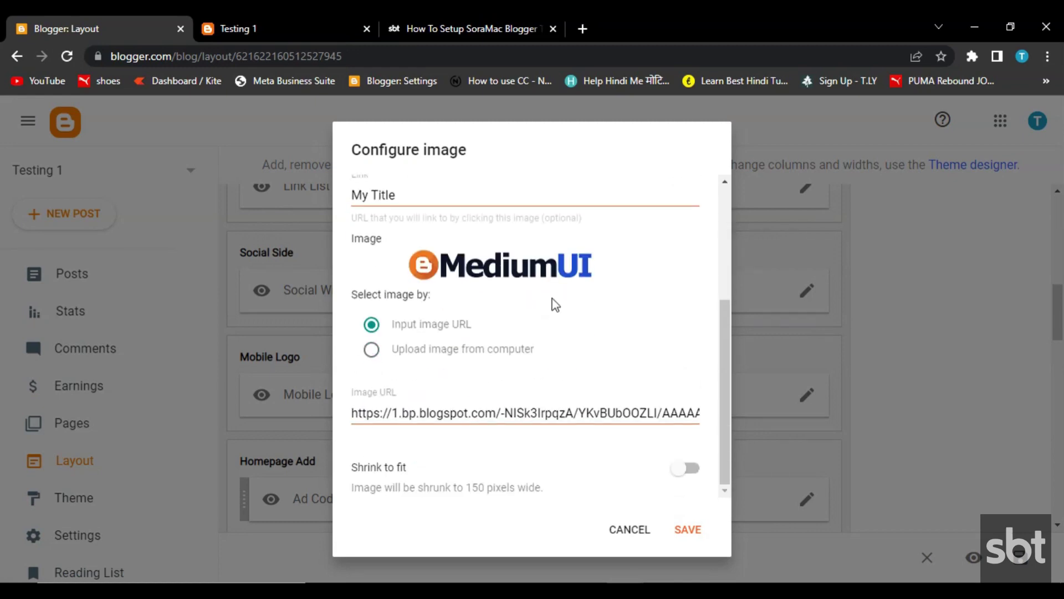
triple_click(525, 413)
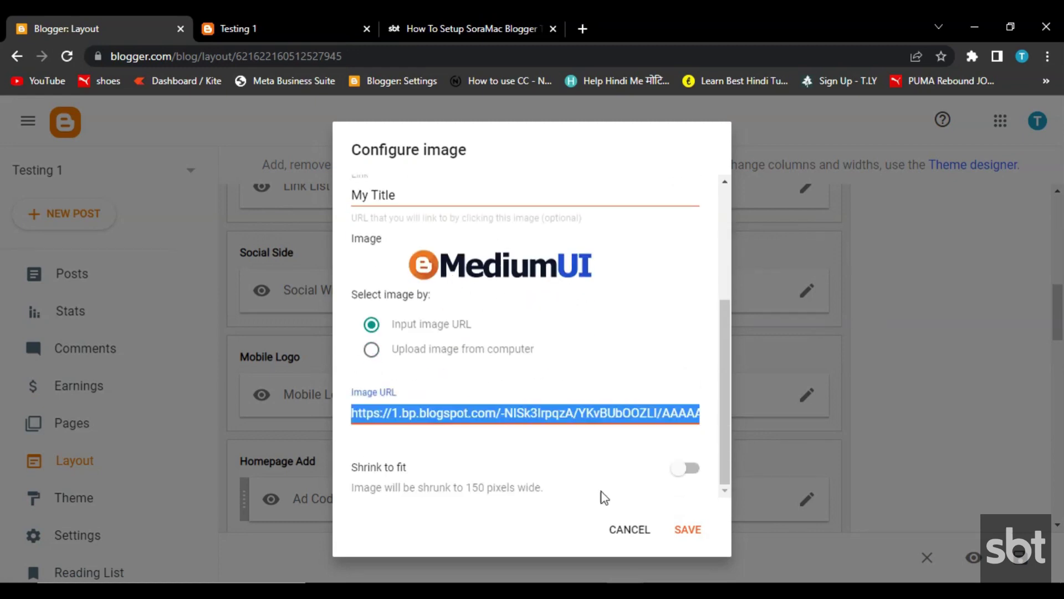
click(694, 537)
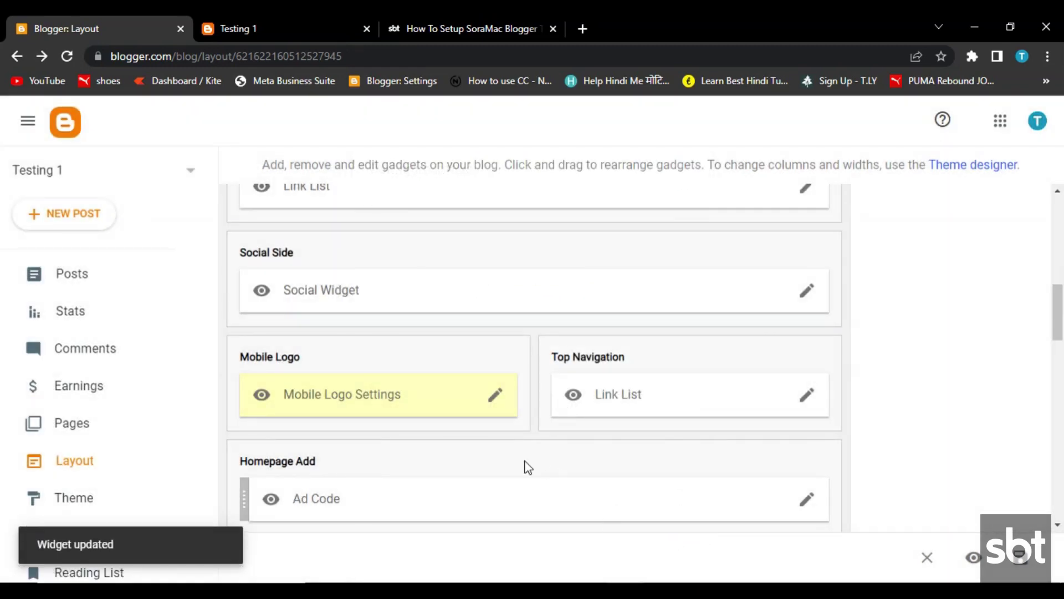
- View the Testing 1 blog in a resized window and read the guide's Top Navigation / Footer Menu section on icons and links
click(270, 19)
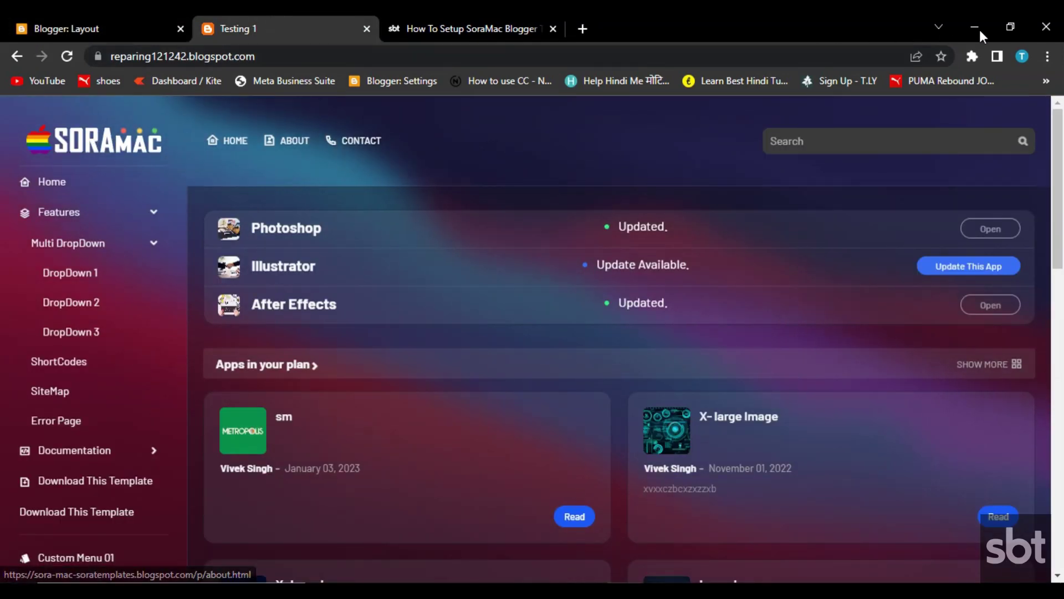
click(1004, 25)
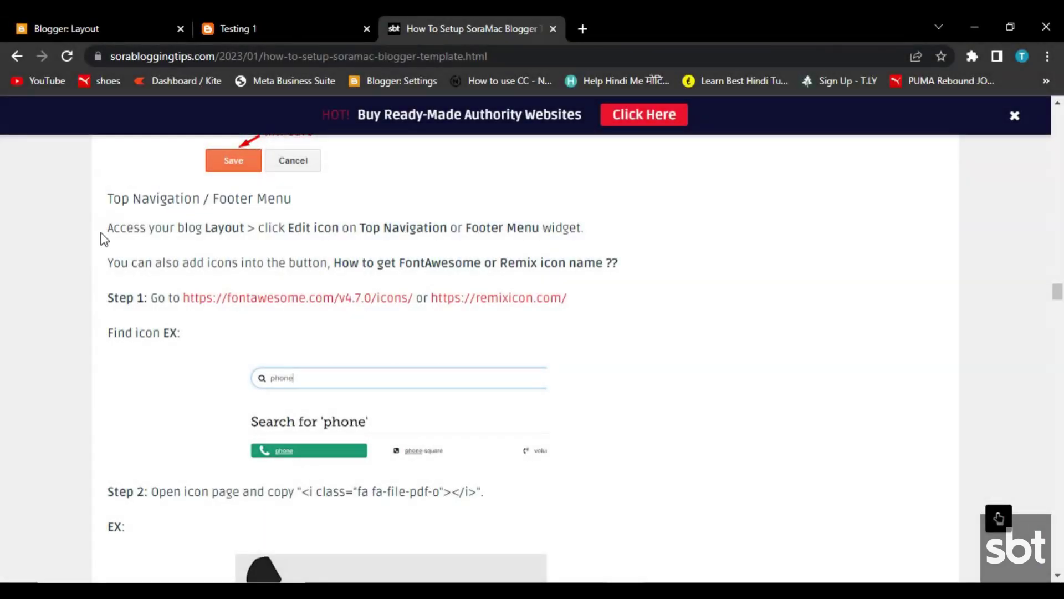
drag(100, 233, 546, 225)
drag(89, 281, 626, 266)
click(626, 267)
scroll(348, 245, down, 3)
scroll(315, 269, down, 3)
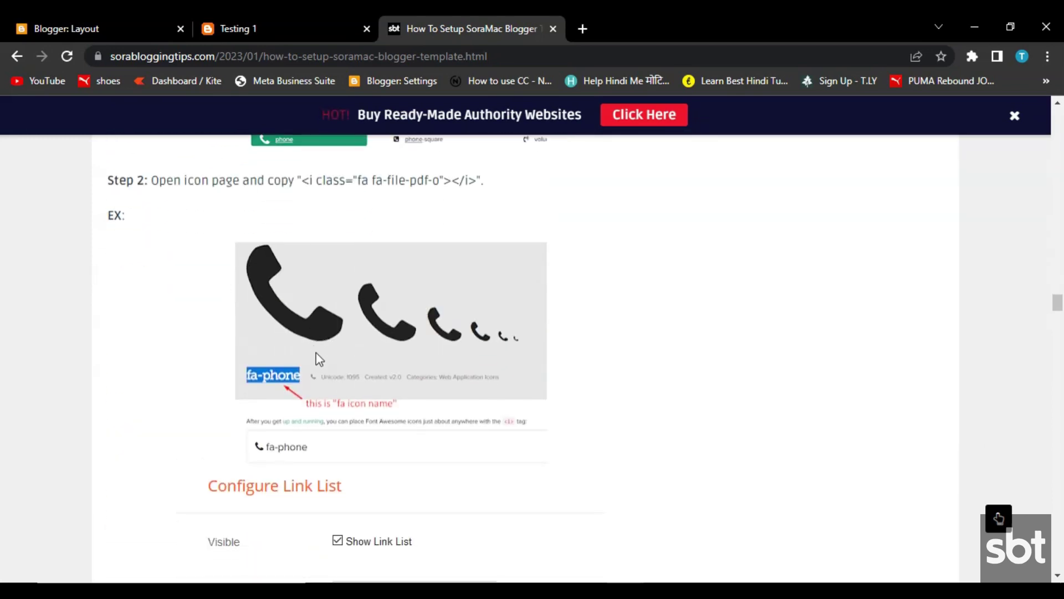
scroll(317, 355, down, 7)
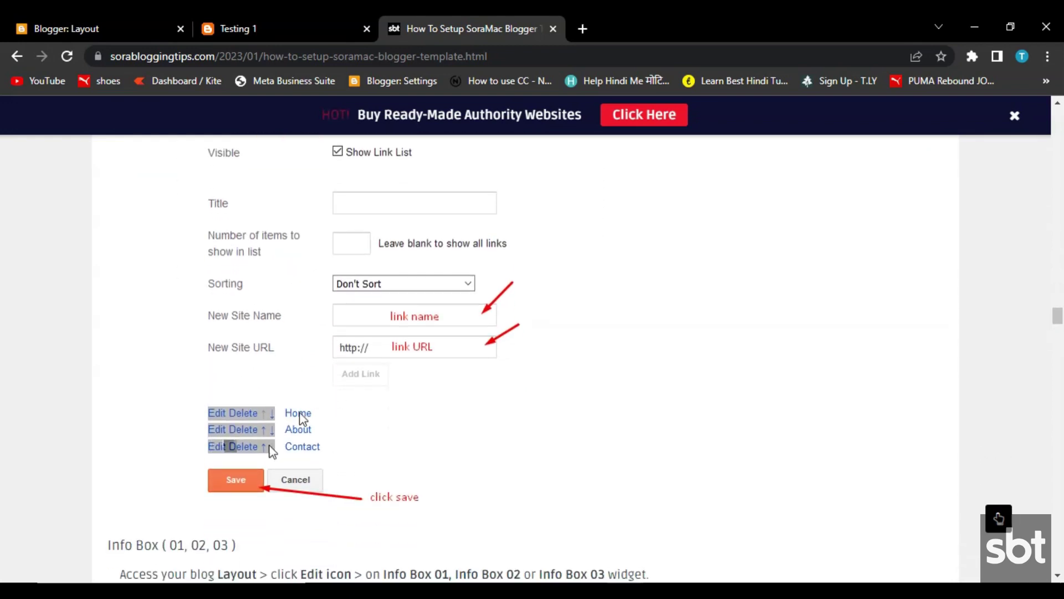
- Open the Top Navigation link list in the Blogger layout, inspect the icon code in its Home item, and save the item
click(90, 21)
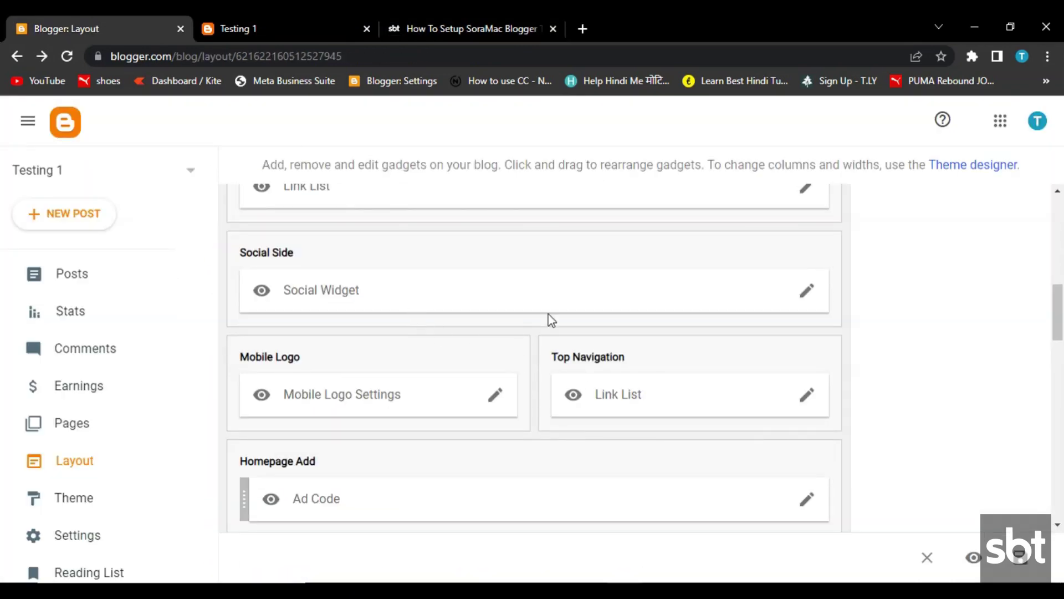
click(807, 396)
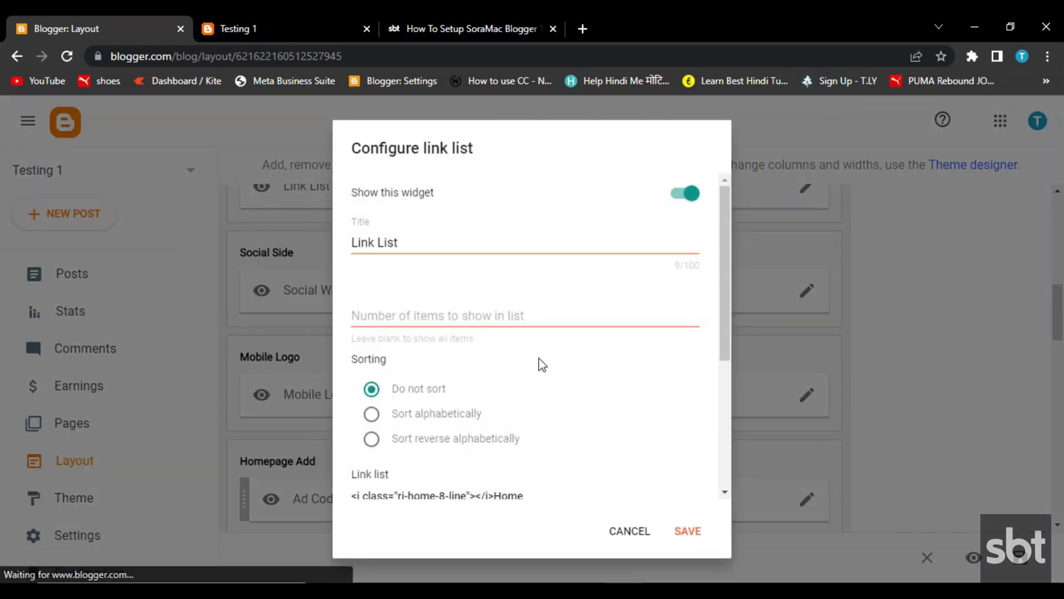
scroll(535, 363, down, 3)
click(643, 351)
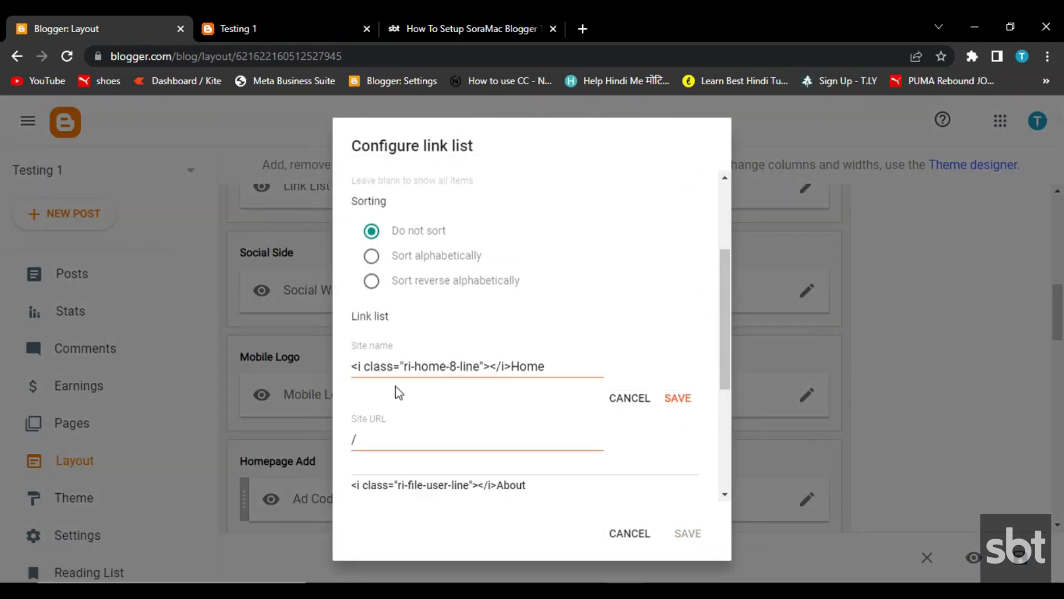
drag(363, 367, 479, 367)
key(Right)
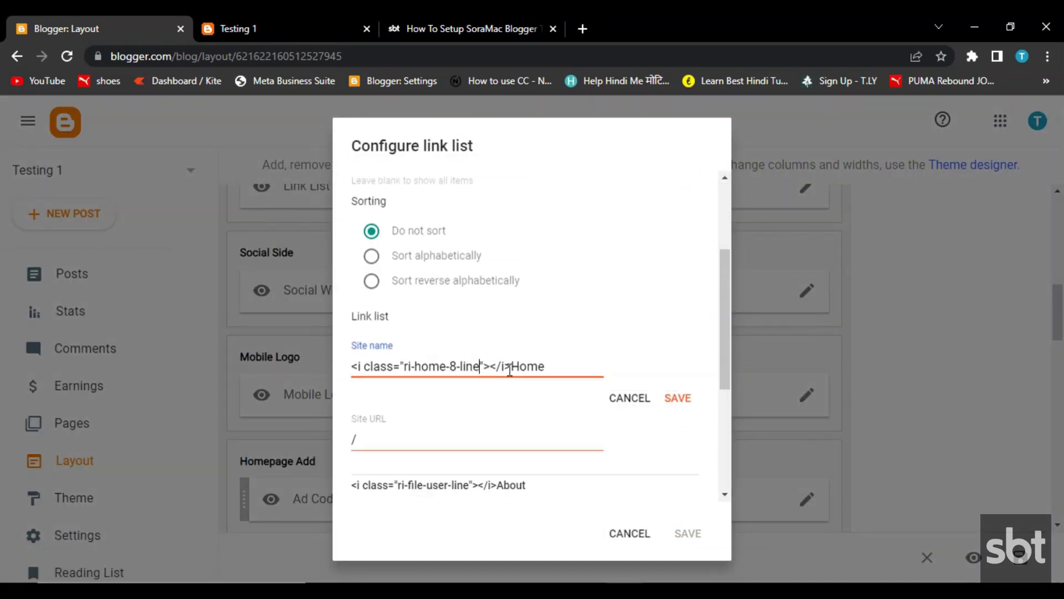
click(668, 397)
scroll(638, 401, down, 2)
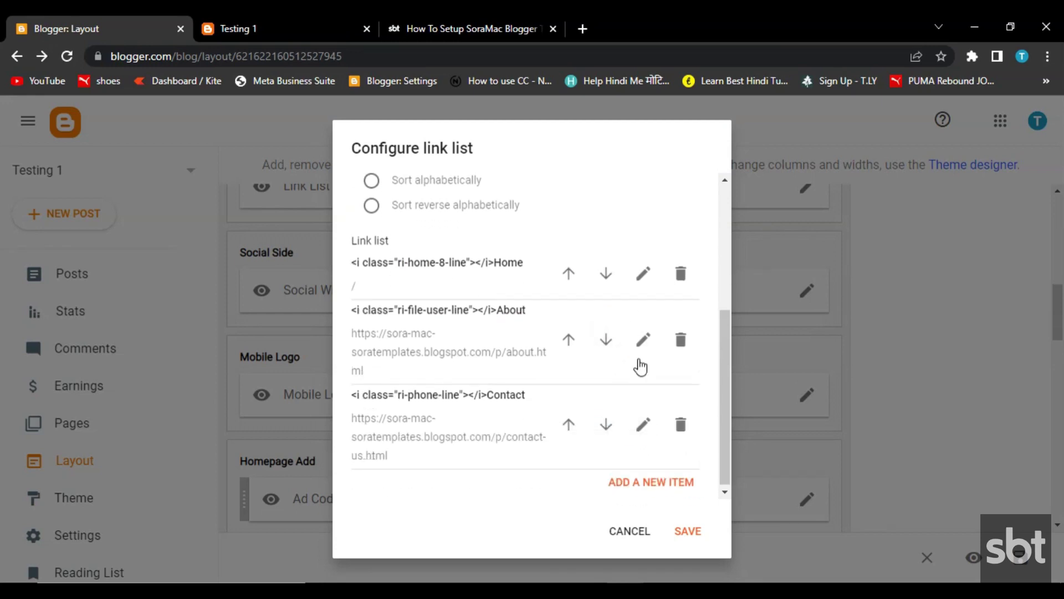
- Inspect the site name and URL of the About item in the link list, then save the item and the gadget
click(641, 340)
triple_click(552, 344)
key(Right)
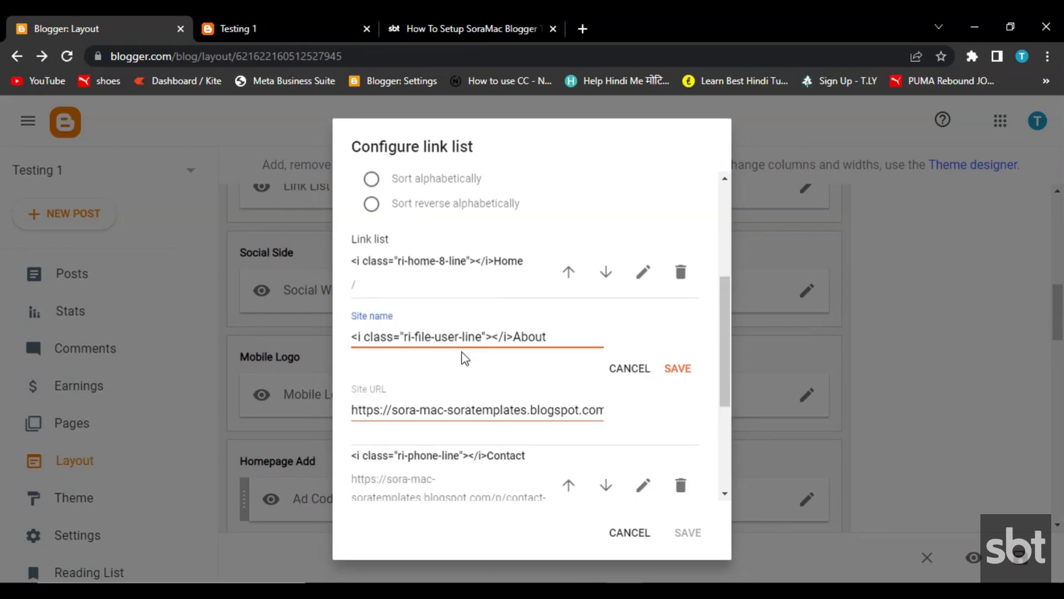
triple_click(472, 410)
click(677, 368)
click(688, 532)
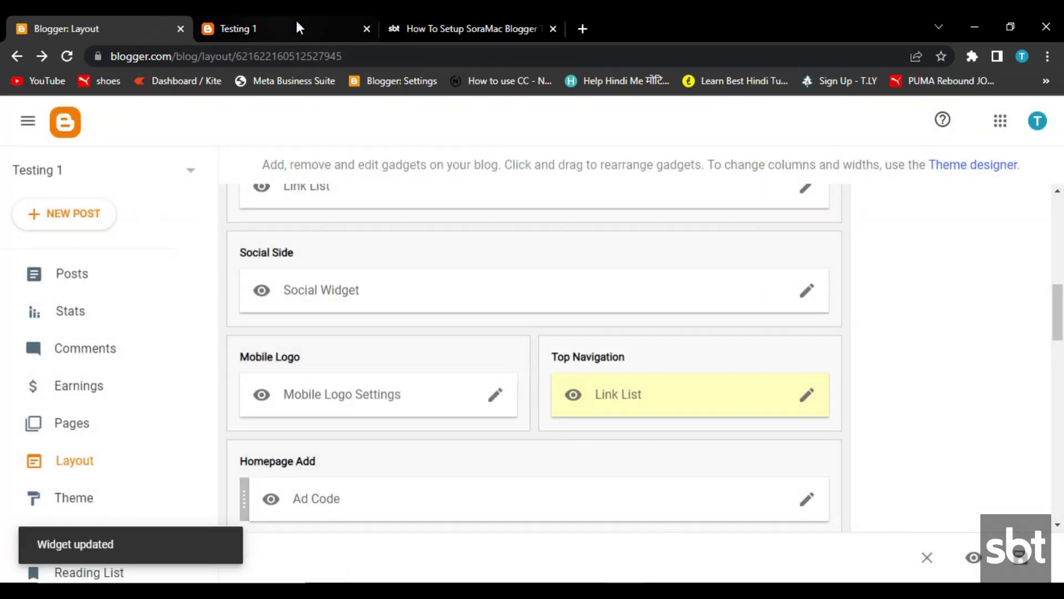
- View the Testing 1 blog and read the guide's Info Box ( 01, 02, 03 ) section on title, description, button link and image
click(295, 22)
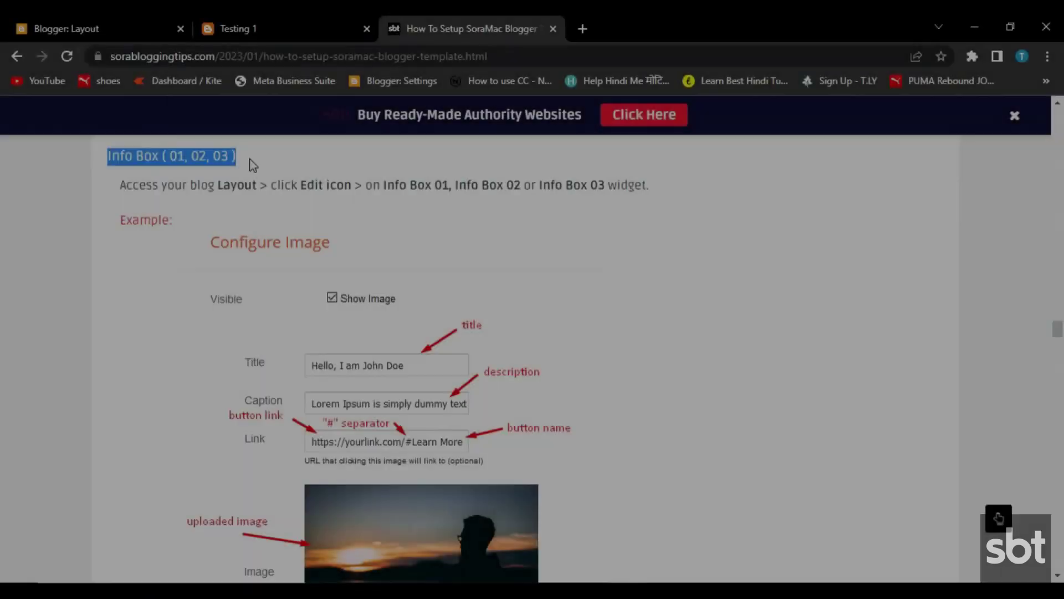
drag(118, 185, 562, 184)
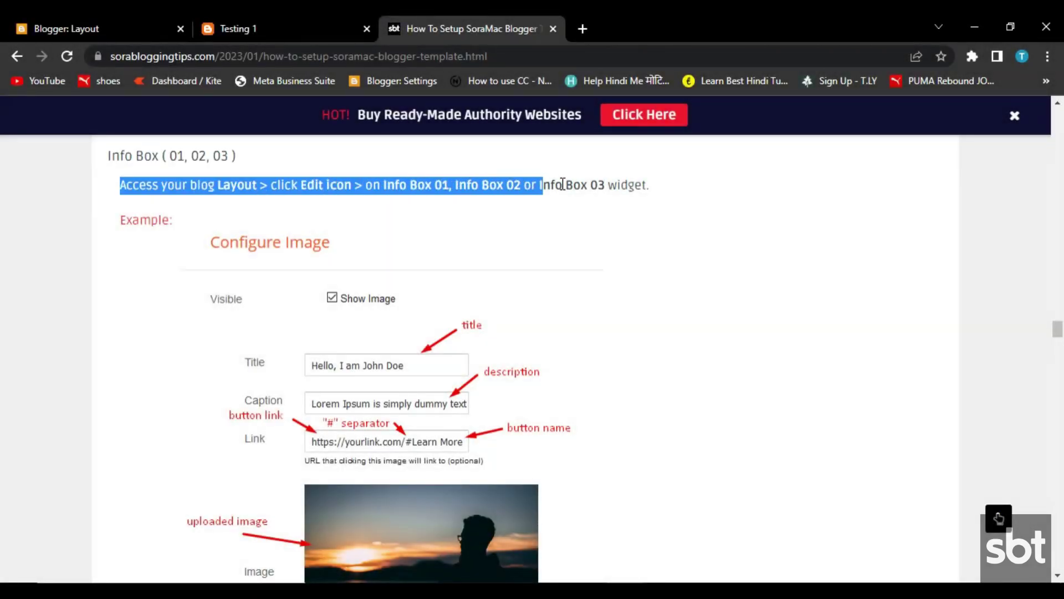
click(654, 190)
scroll(546, 217, down, 3)
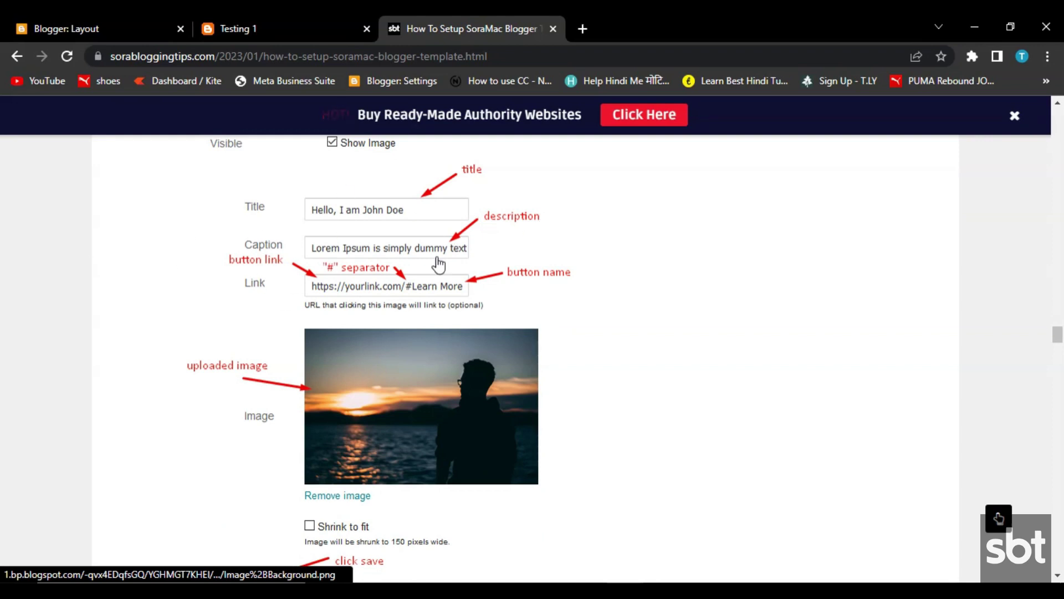
scroll(438, 265, down, 3)
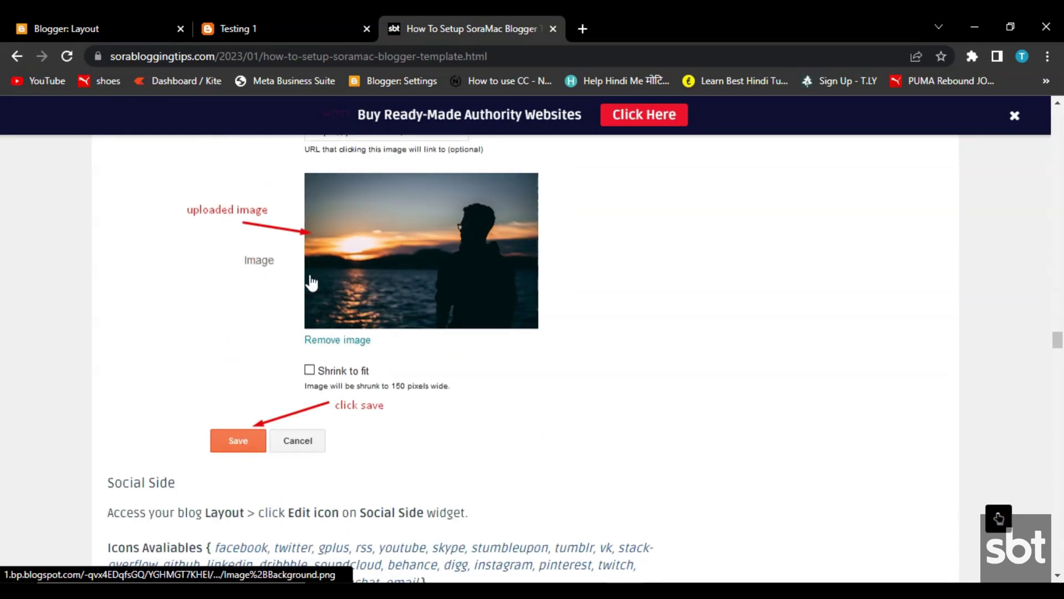
- Open the Info Box 1 gadget in the Blogger layout, check its title, caption, link and image, and save it
click(92, 25)
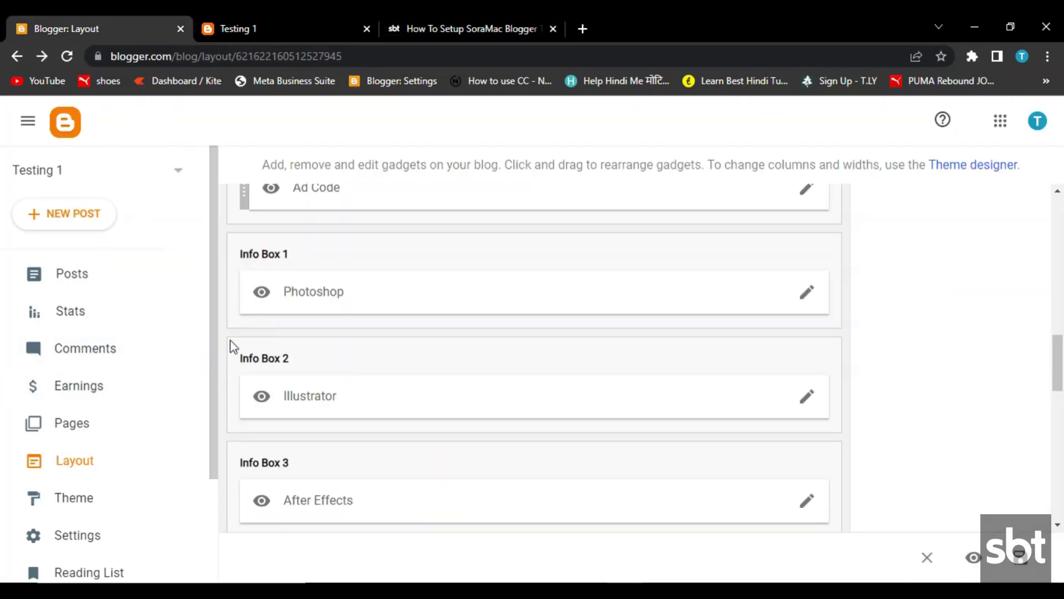
click(806, 291)
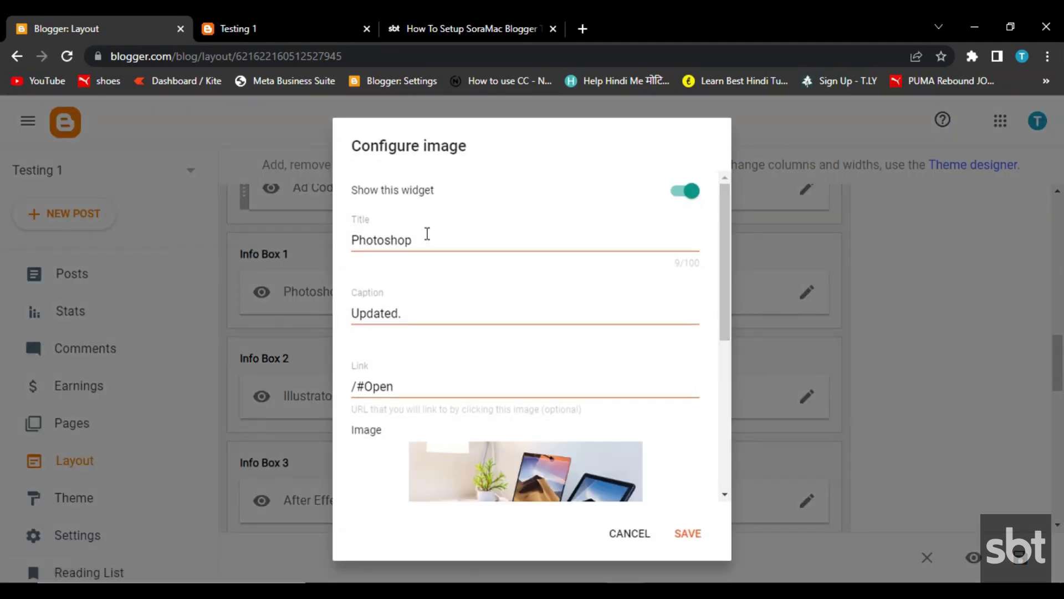
double_click(428, 233)
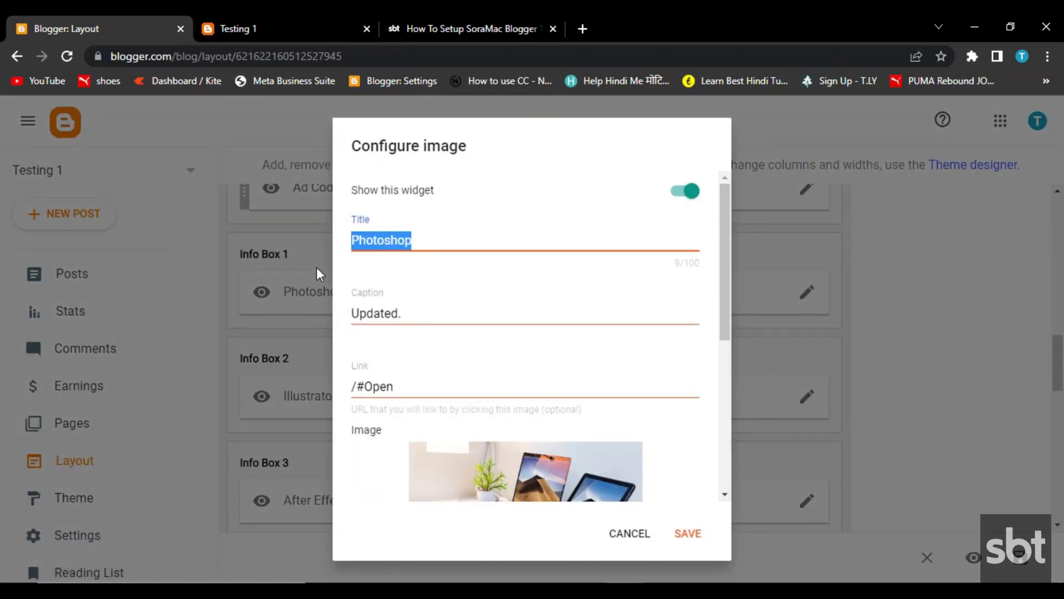
double_click(426, 315)
scroll(439, 314, down, 2)
key(Tab)
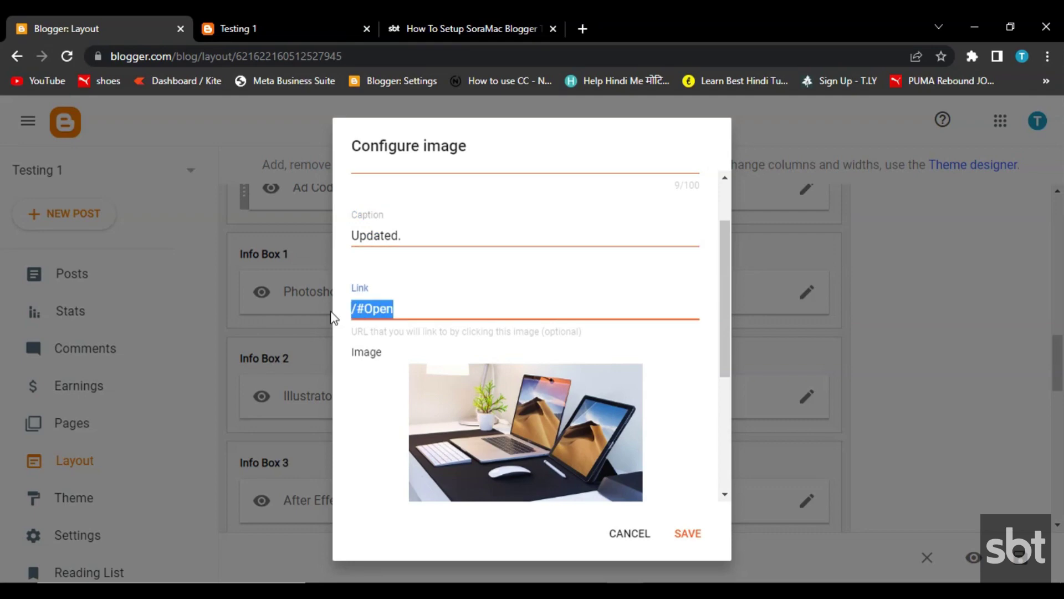
scroll(496, 371, down, 5)
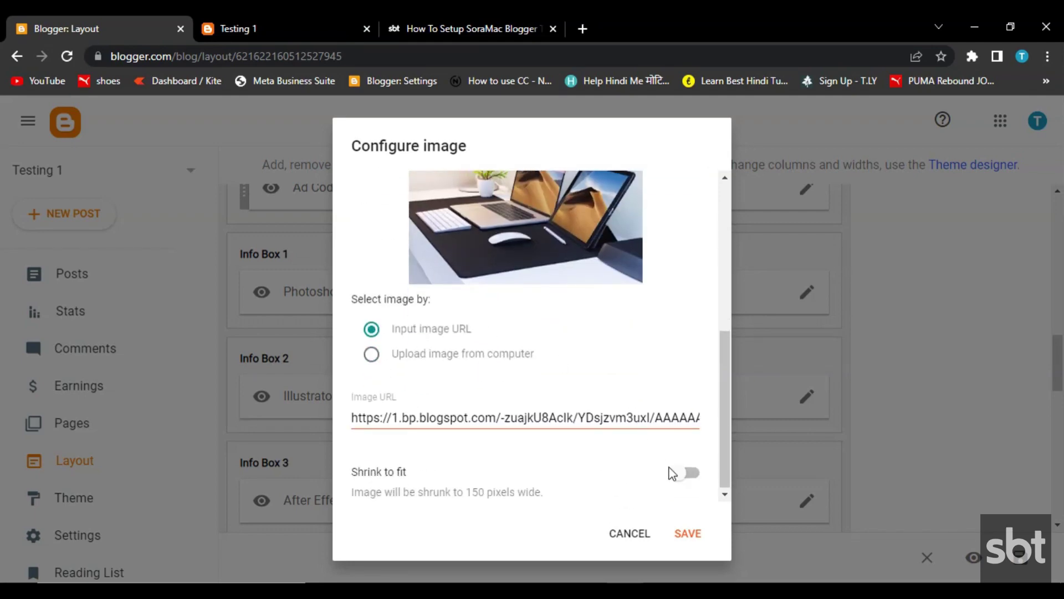
click(700, 535)
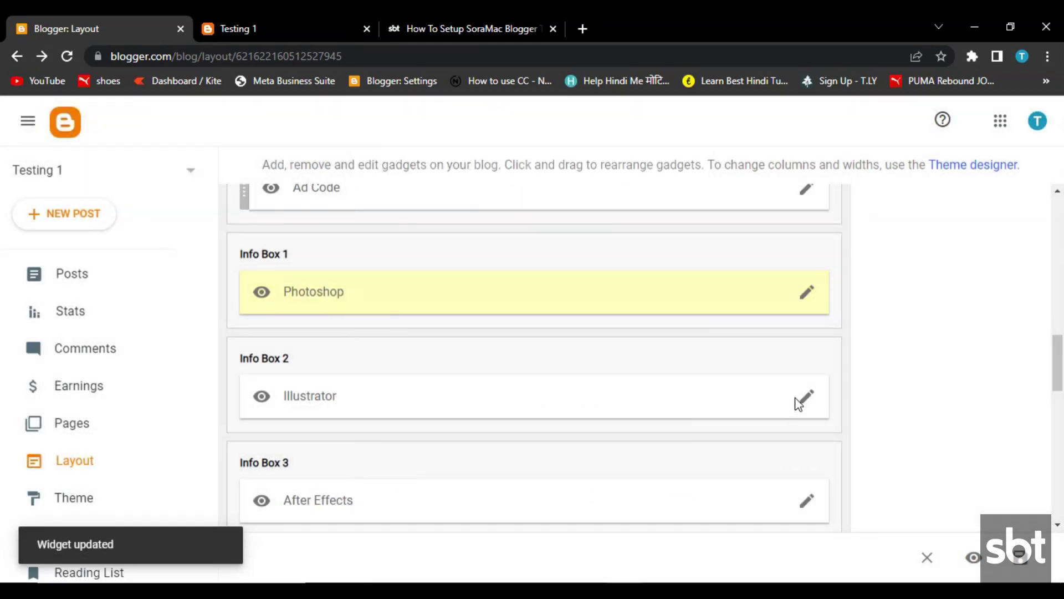
- Open the Info Box 2 gadget, check its title, link and image, and save it
click(807, 397)
drag(487, 235, 315, 240)
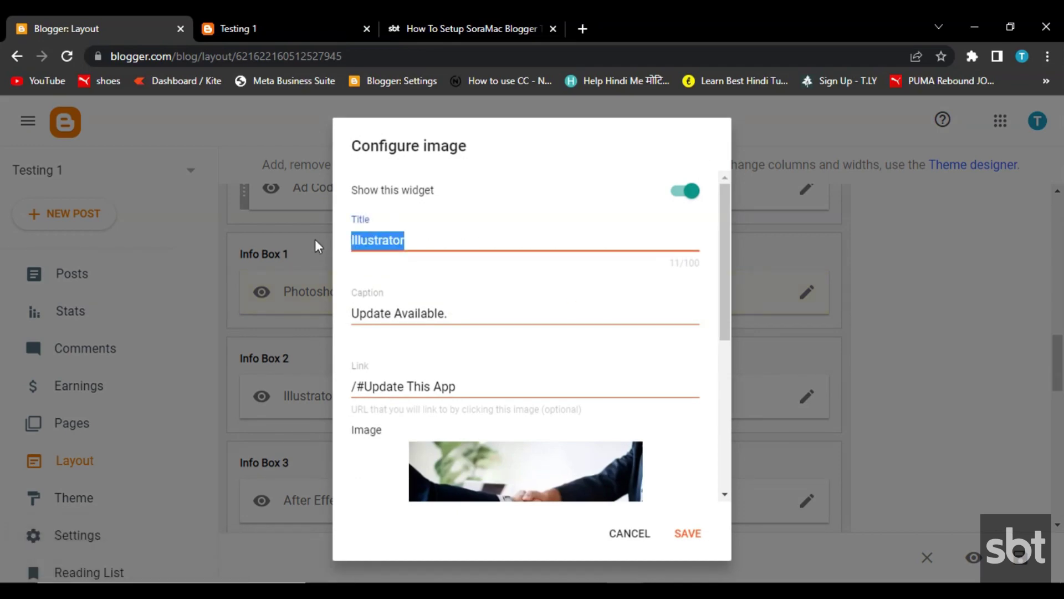
scroll(516, 353, down, 3)
scroll(538, 327, down, 1)
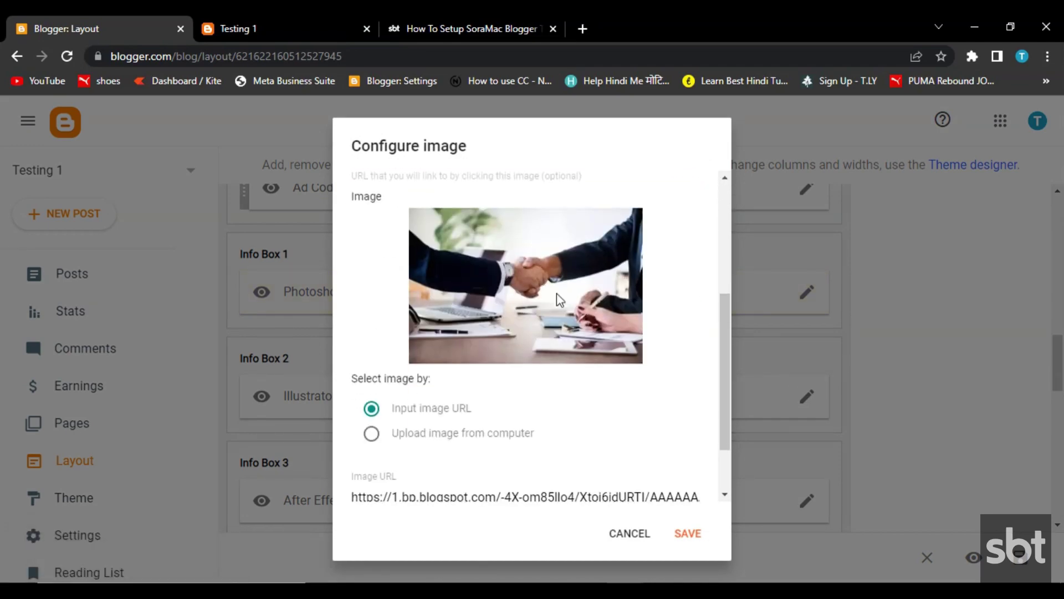
click(688, 533)
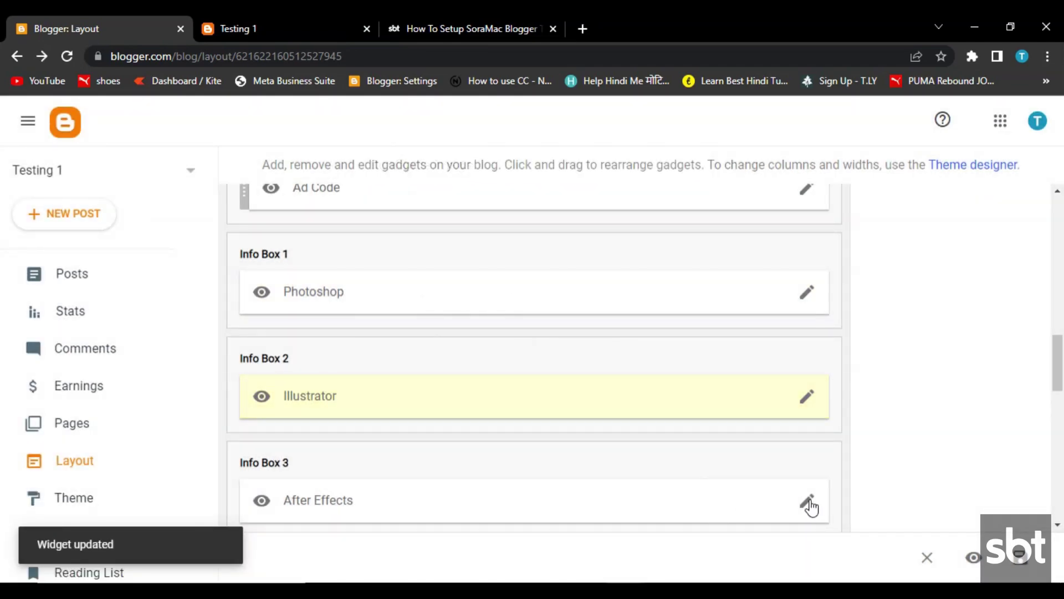
- Open the Info Box 3 gadget, check its image settings, and save it
click(808, 503)
scroll(487, 290, down, 4)
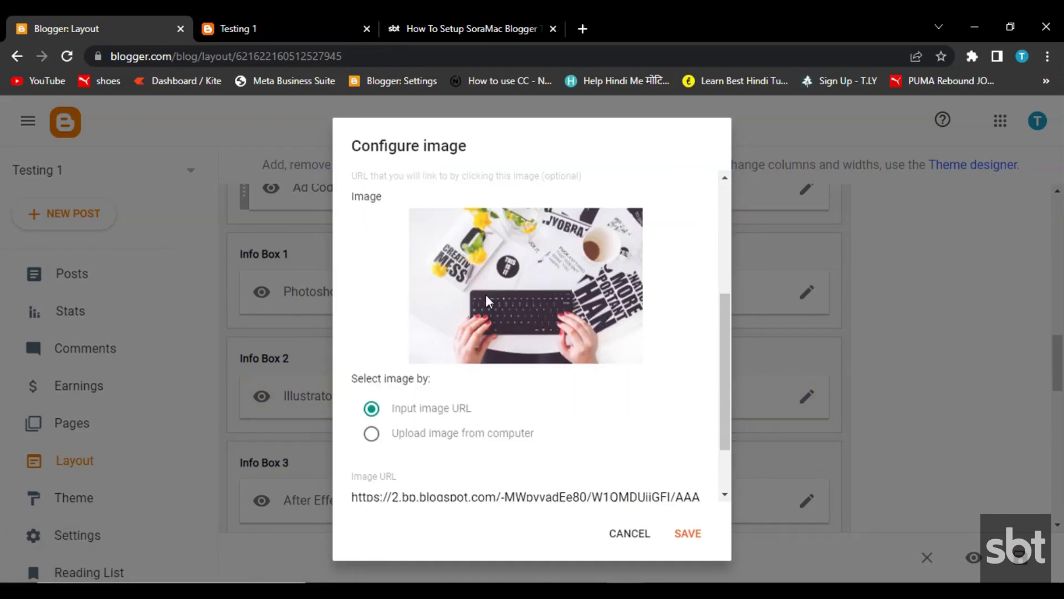
click(694, 540)
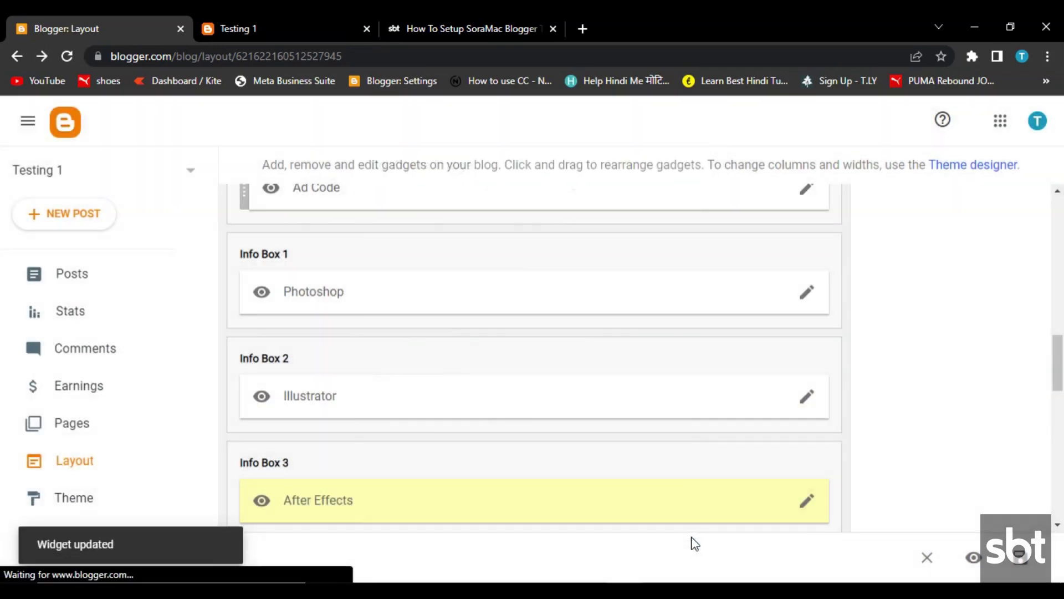
- View the Testing 1 blog and read the guide's Social Side section on available icons and configuring the social link list
click(269, 20)
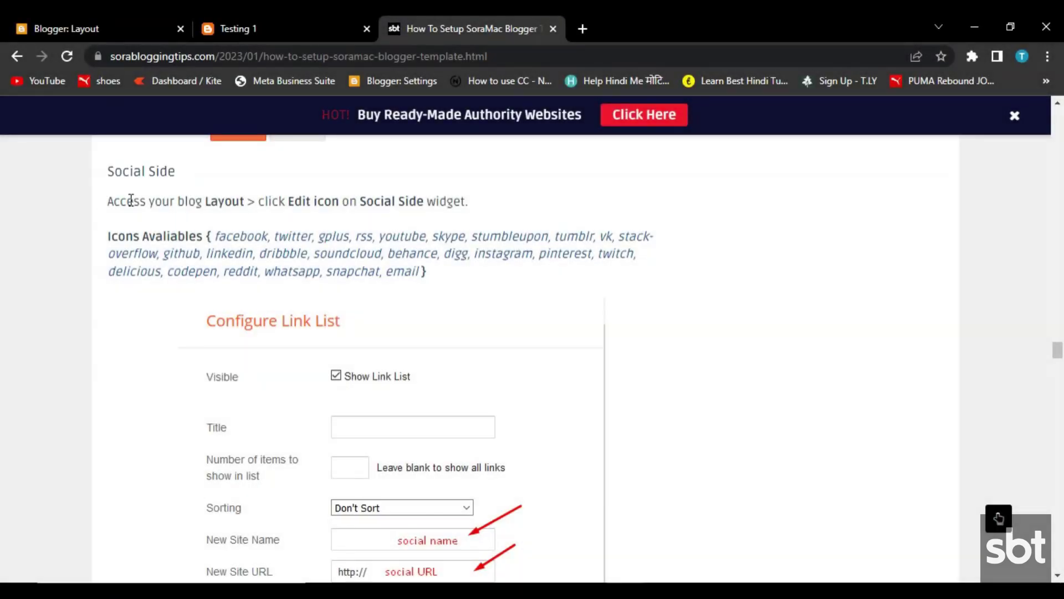
drag(131, 201, 475, 206)
click(64, 245)
drag(115, 238, 400, 278)
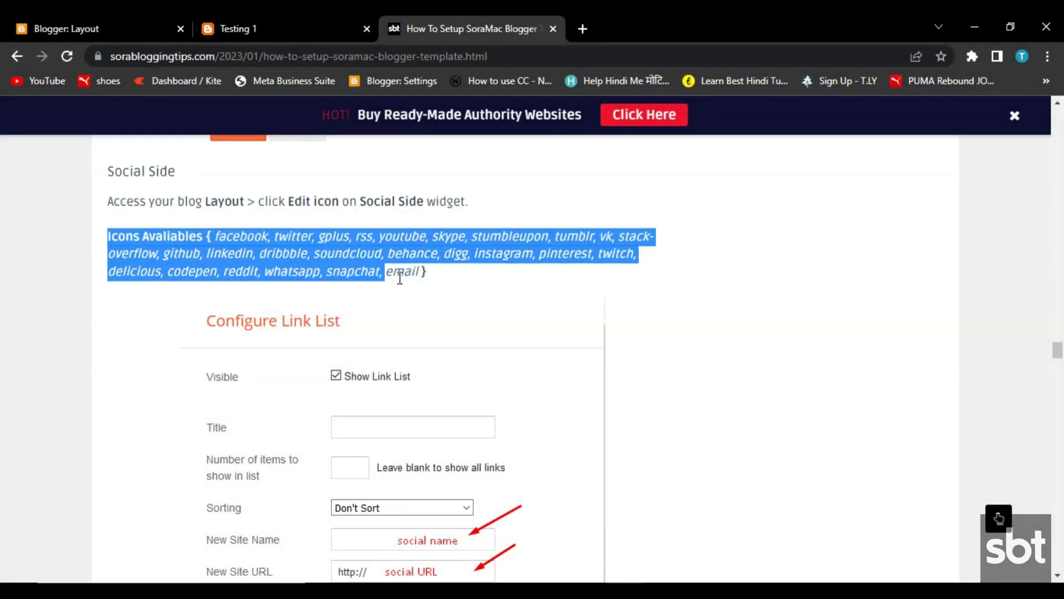
click(428, 282)
scroll(428, 282, down, 4)
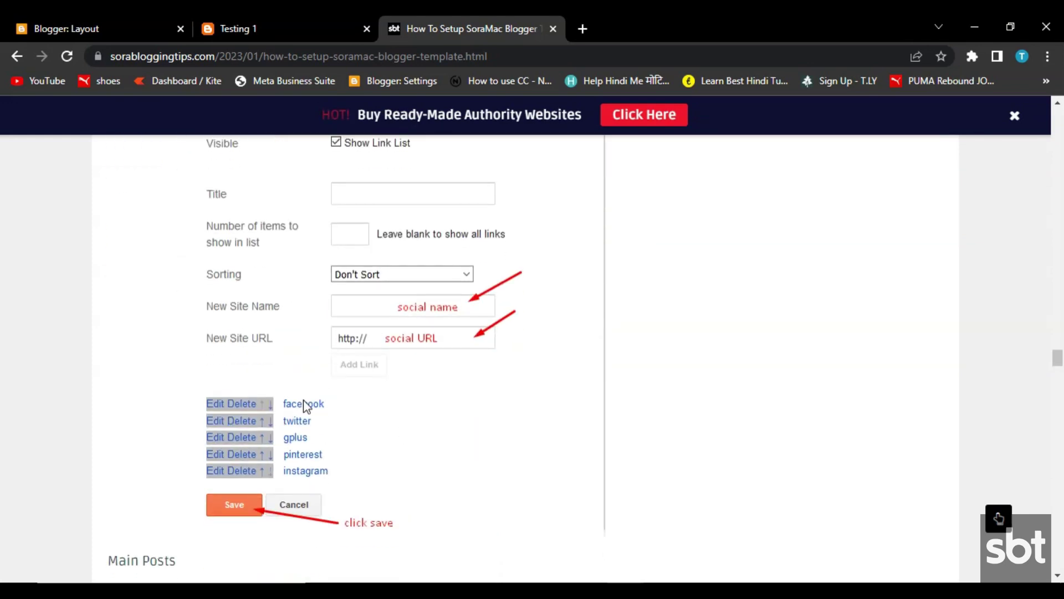
- Open the Social Widget gadget in the Social Side section, check the facebook link's site name and URL, and save it
click(95, 22)
scroll(354, 222, up, 1)
scroll(338, 255, down, 1)
scroll(334, 256, up, 4)
scroll(335, 256, down, 8)
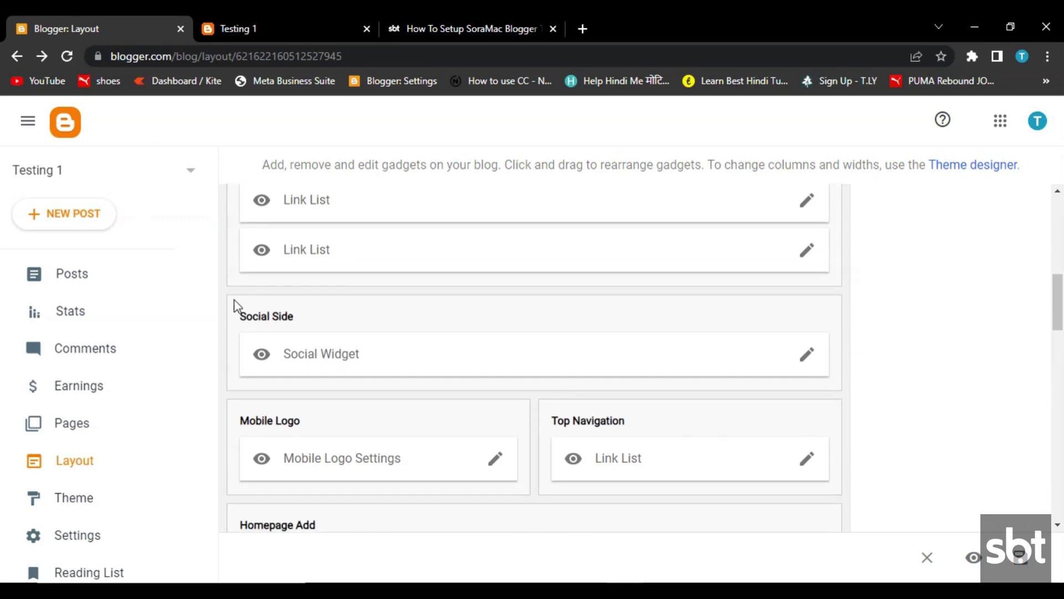
click(807, 356)
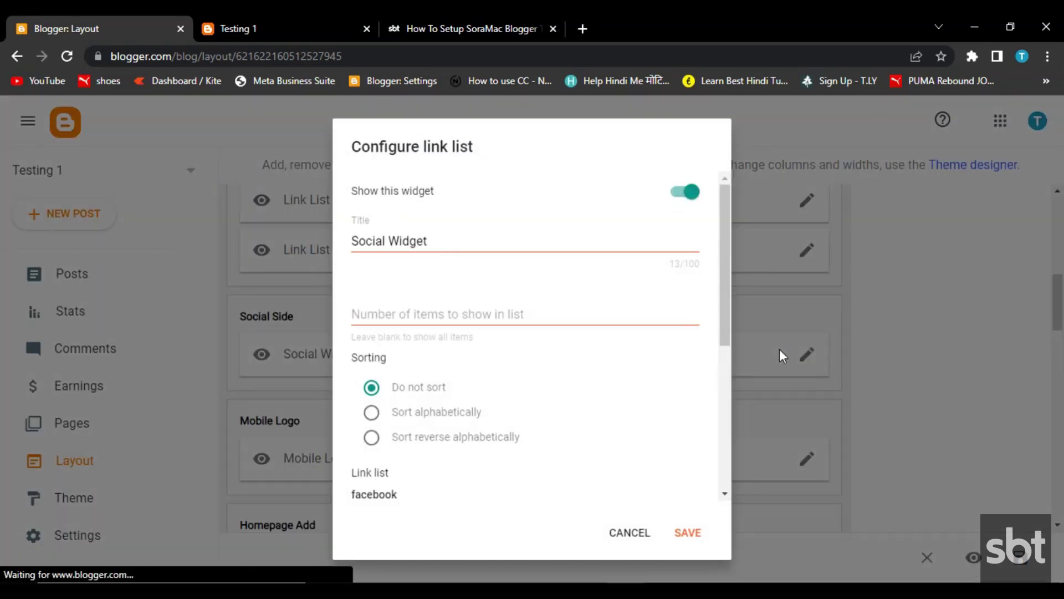
scroll(525, 280, down, 2)
scroll(526, 280, down, 2)
click(642, 281)
drag(499, 290, 335, 290)
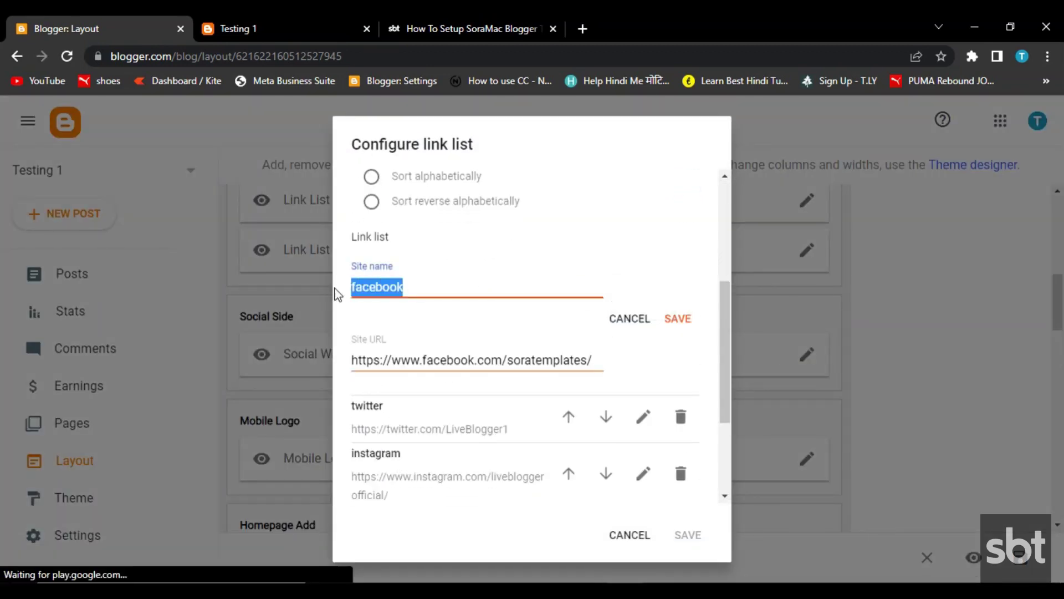
triple_click(377, 359)
click(680, 319)
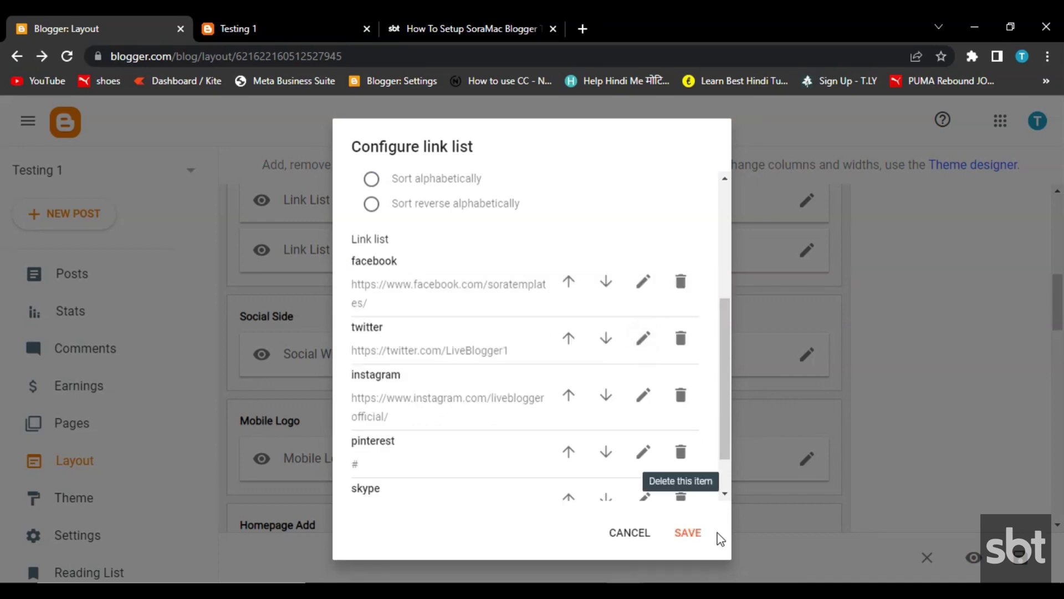
click(691, 544)
- View the Testing 1 blog and read the guide's Main Posts section on configuring the blog post options
click(230, 22)
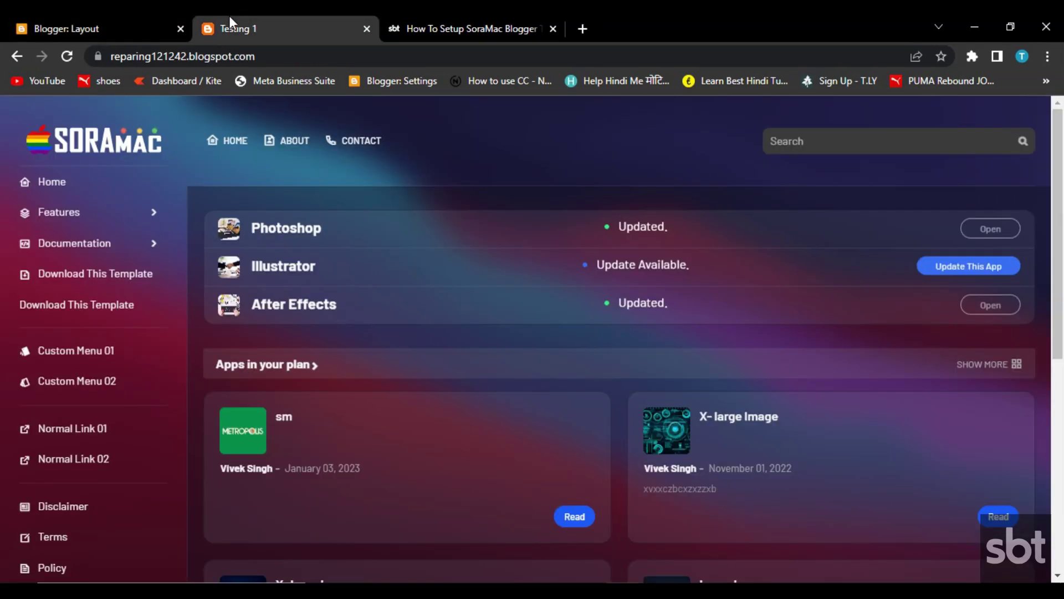
scroll(76, 290, down, 5)
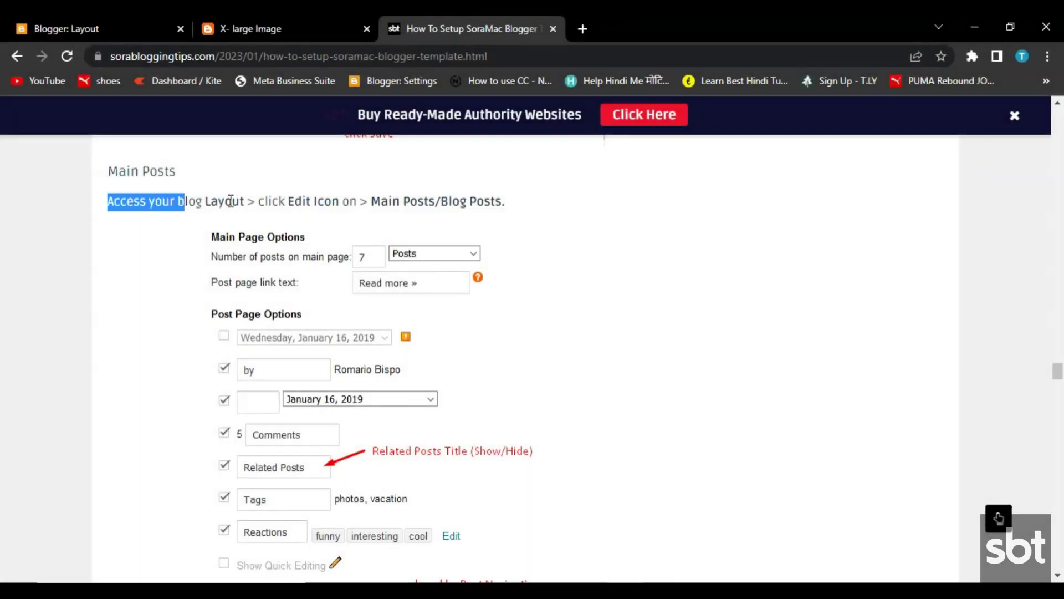
drag(231, 200, 507, 201)
click(508, 200)
scroll(461, 230, down, 3)
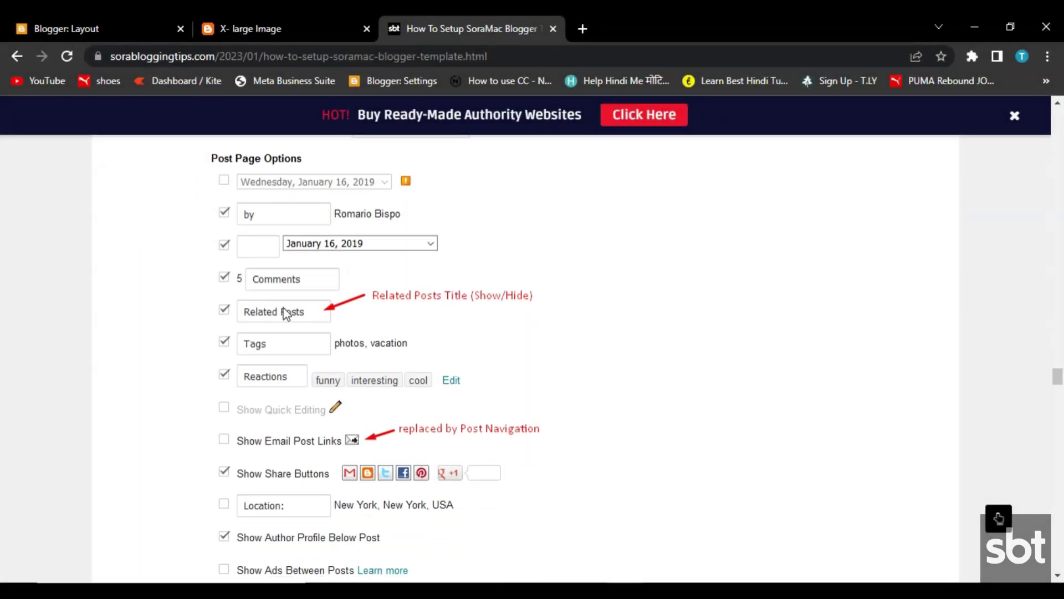
scroll(340, 293, down, 4)
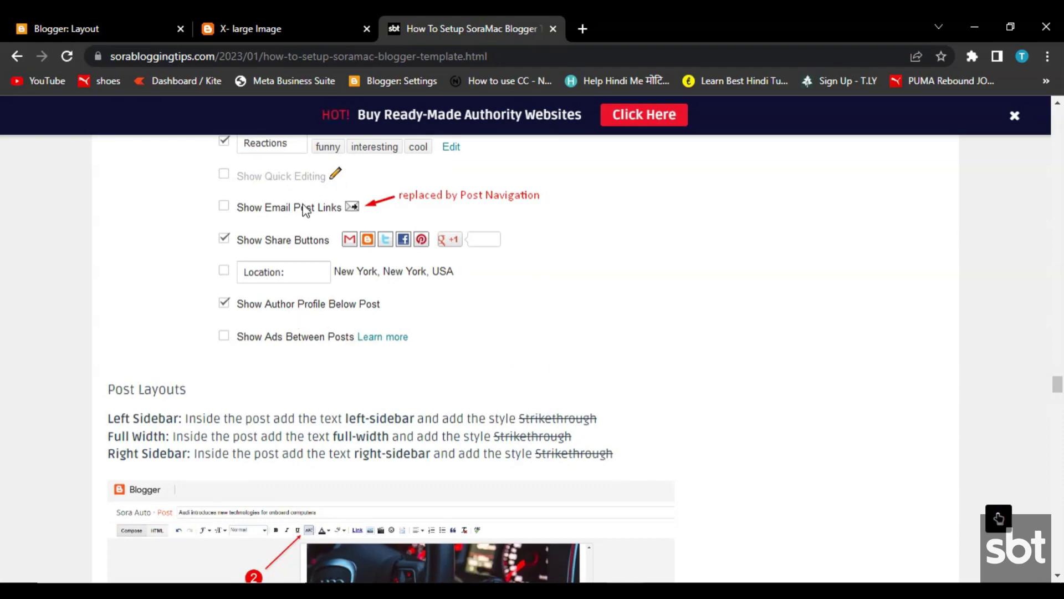
- Open the Blog Posts gadget in the Main Posts section, check its post options and item arrangement, and save it
click(58, 23)
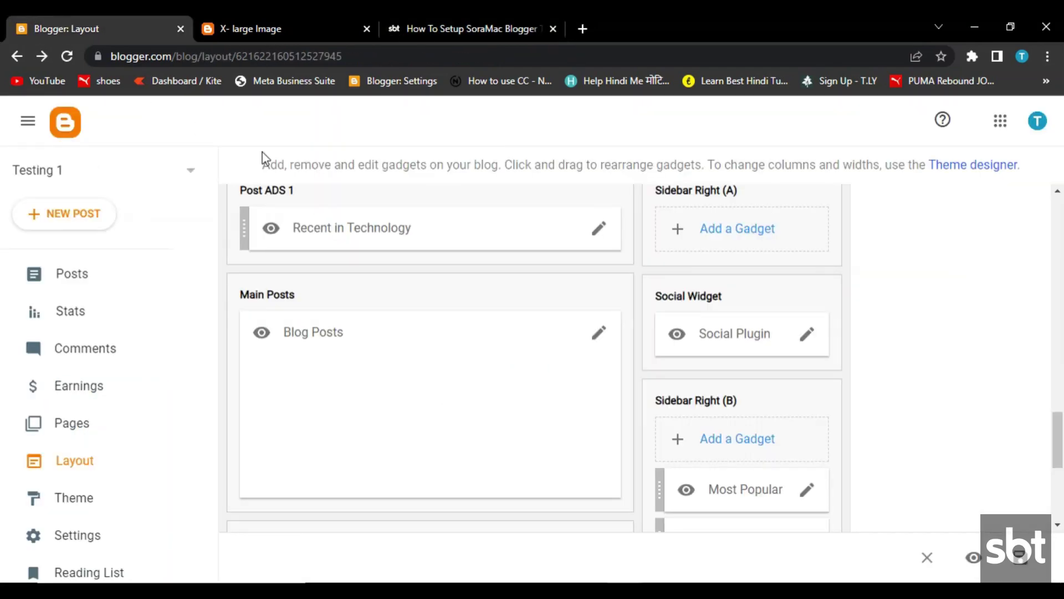
click(600, 335)
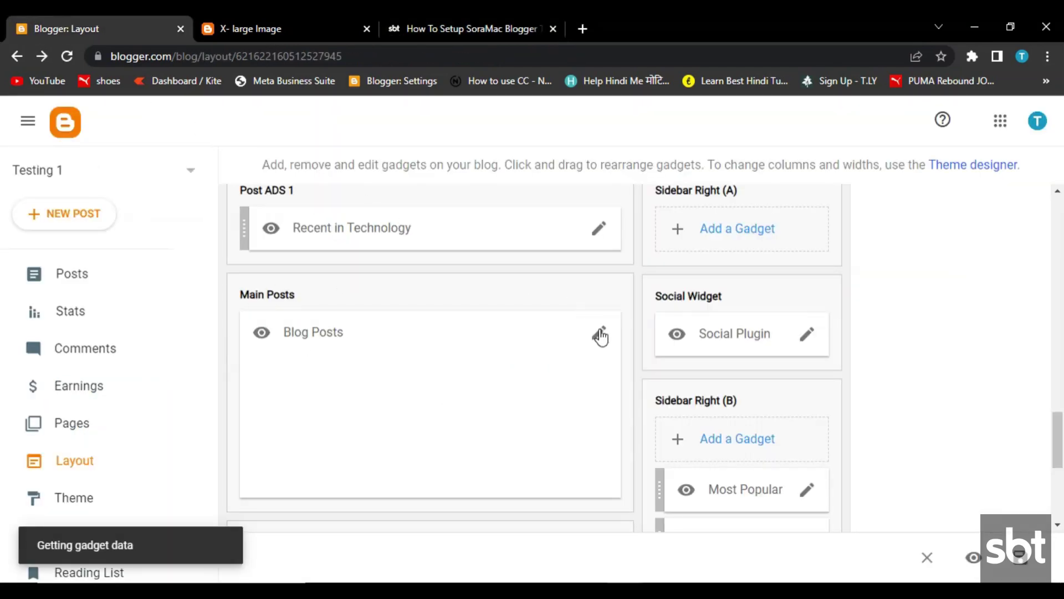
key(Tab)
scroll(485, 318, down, 5)
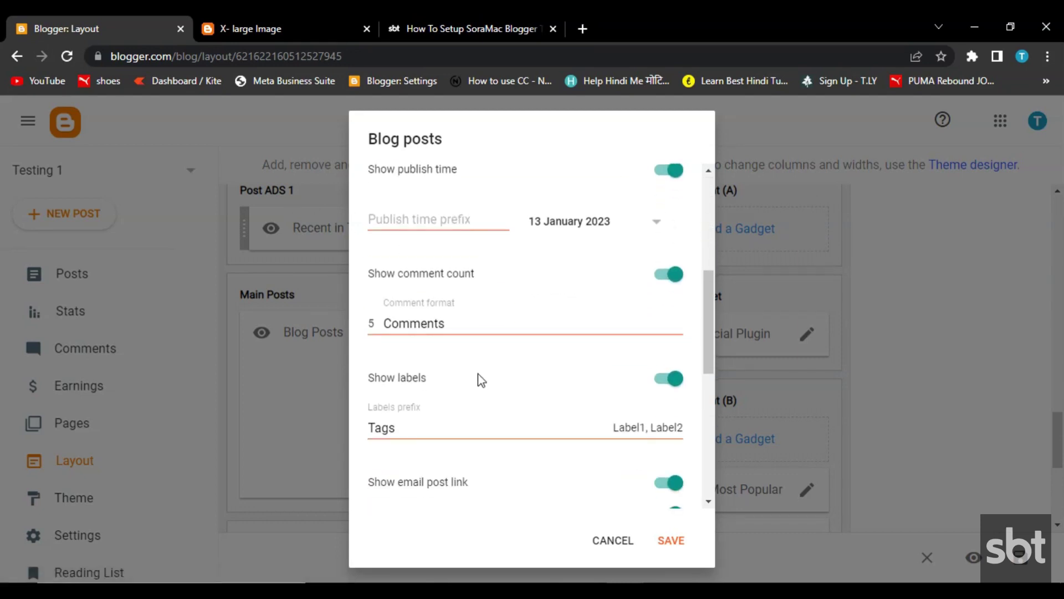
double_click(464, 323)
scroll(537, 338, down, 7)
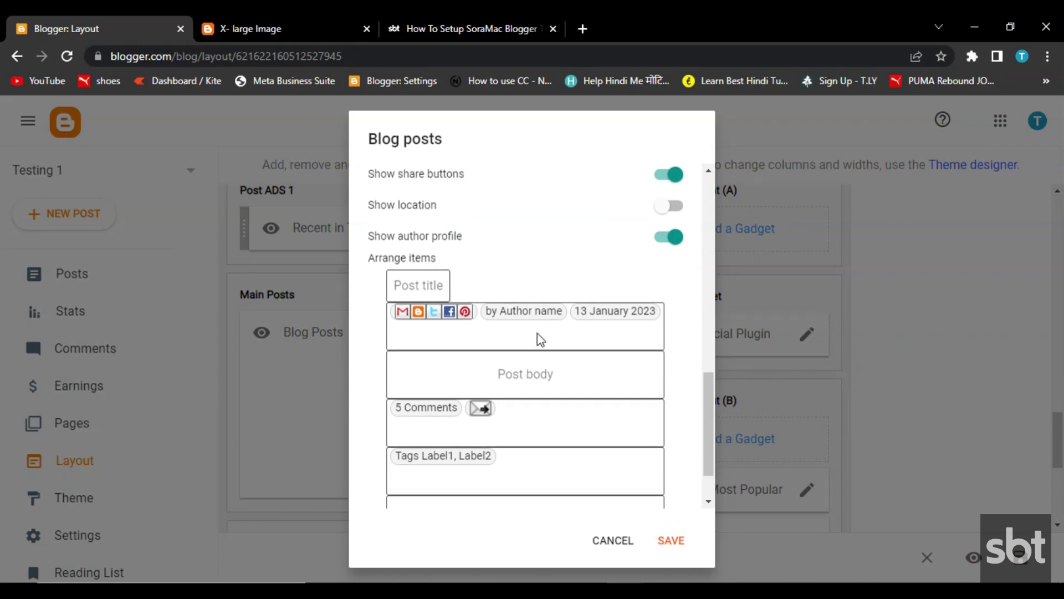
click(673, 540)
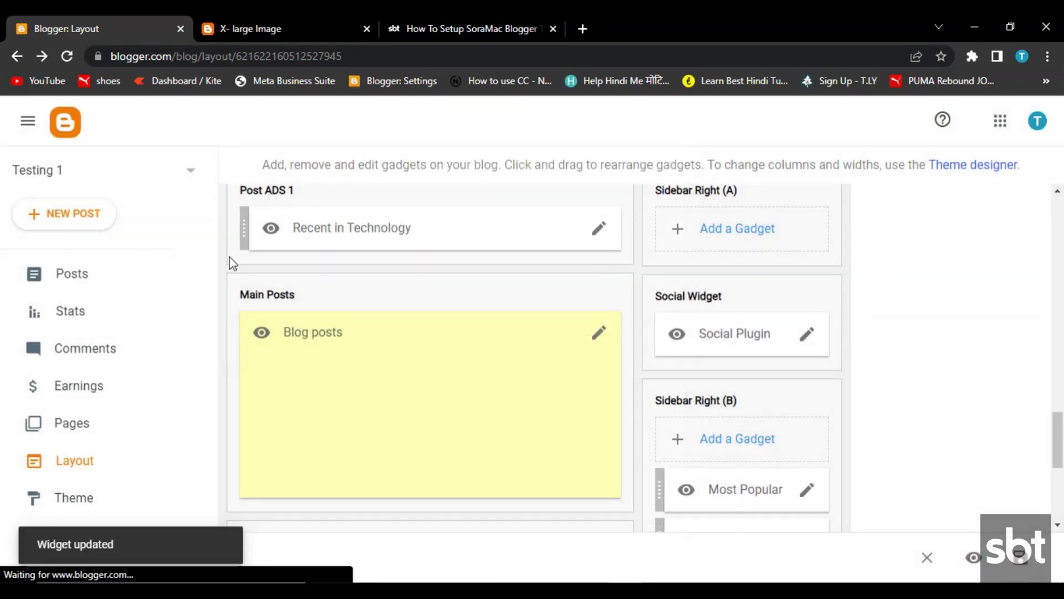
- Return to the test blog's homepage and look over its content
click(284, 20)
click(76, 145)
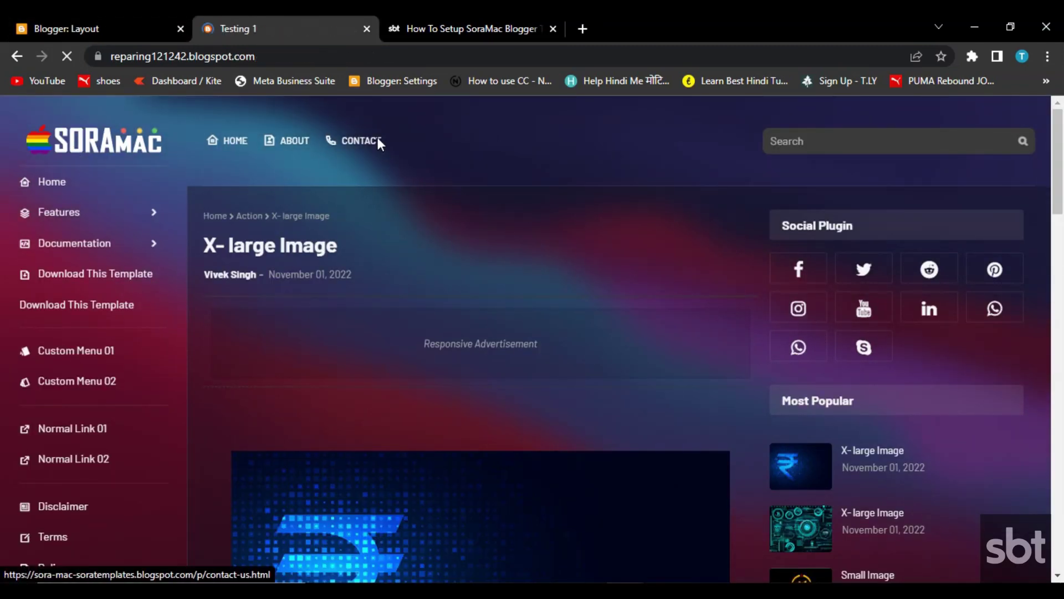
scroll(339, 267, down, 3)
scroll(582, 311, down, 5)
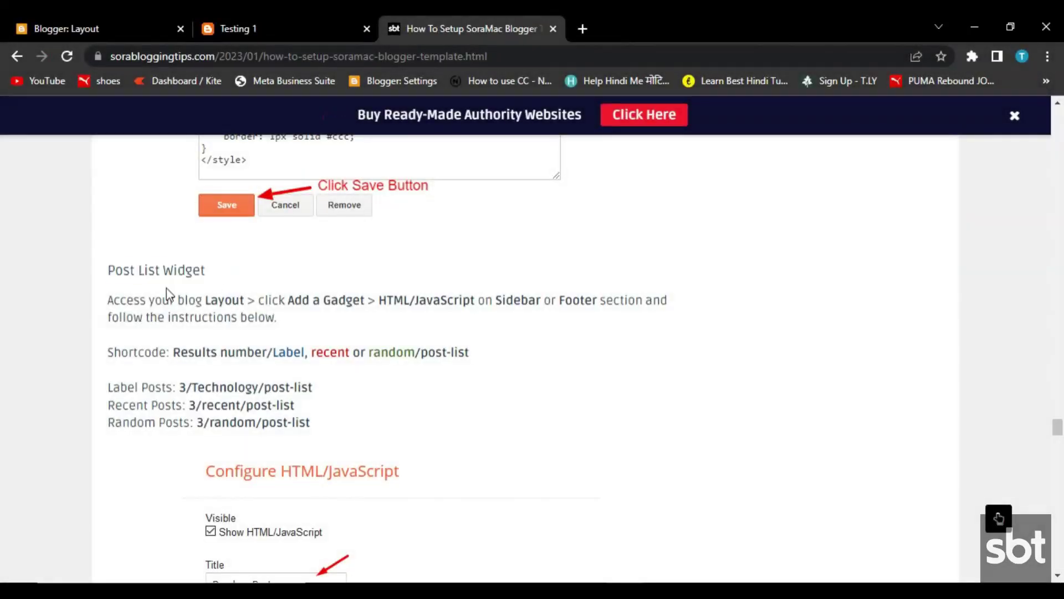
- Read the guide's Post List Widget section on the shortcodes for label, recent and random posts
drag(150, 304, 280, 317)
click(135, 351)
drag(108, 353, 439, 345)
click(266, 387)
drag(86, 399, 328, 394)
click(329, 398)
click(167, 417)
drag(227, 422, 330, 427)
click(301, 406)
click(308, 417)
scroll(333, 388, down, 5)
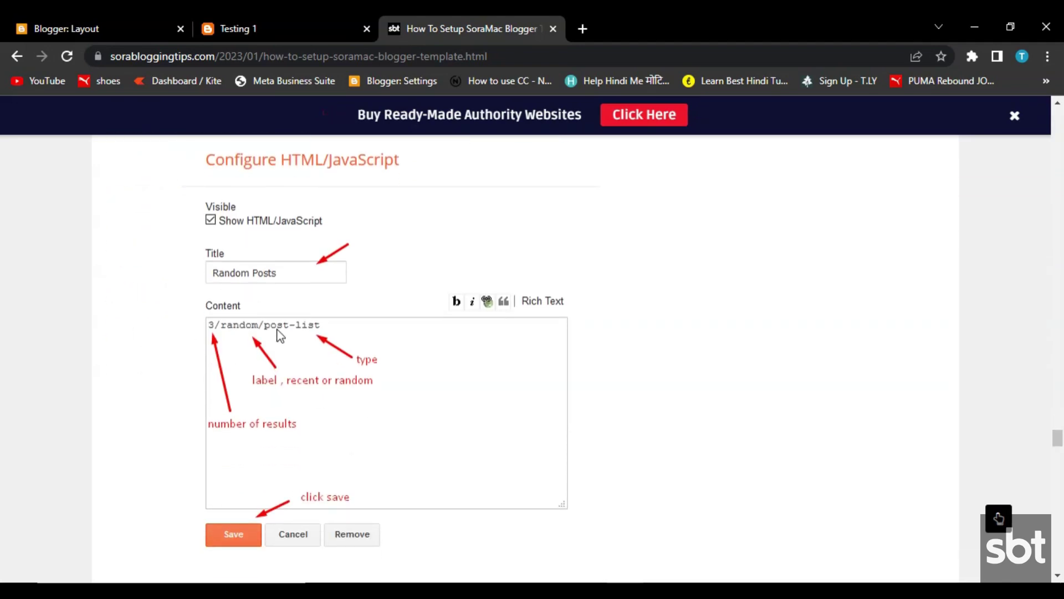
- Add an HTML/JavaScript gadget to Sidebar Right (A) with the title "recent" and the content "3/recent/post-list", and save it
click(138, 24)
scroll(515, 320, down, 12)
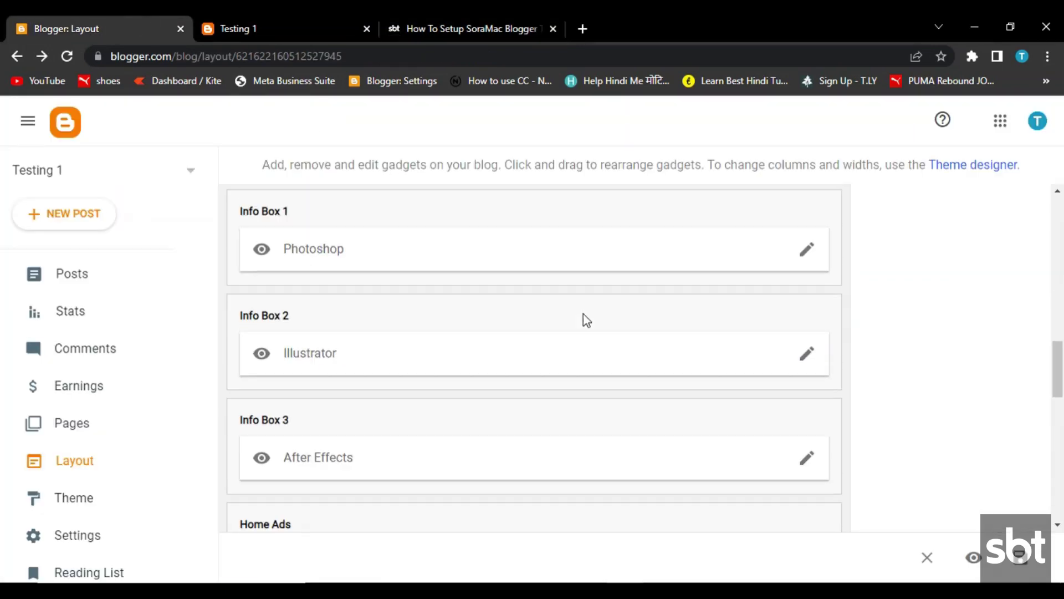
click(719, 311)
click(478, 390)
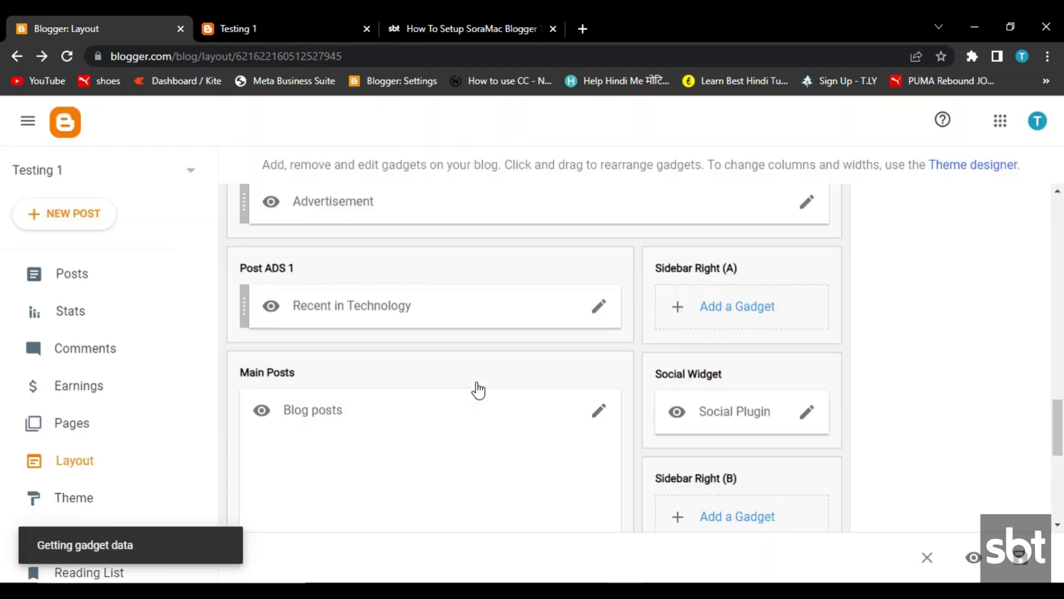
click(480, 387)
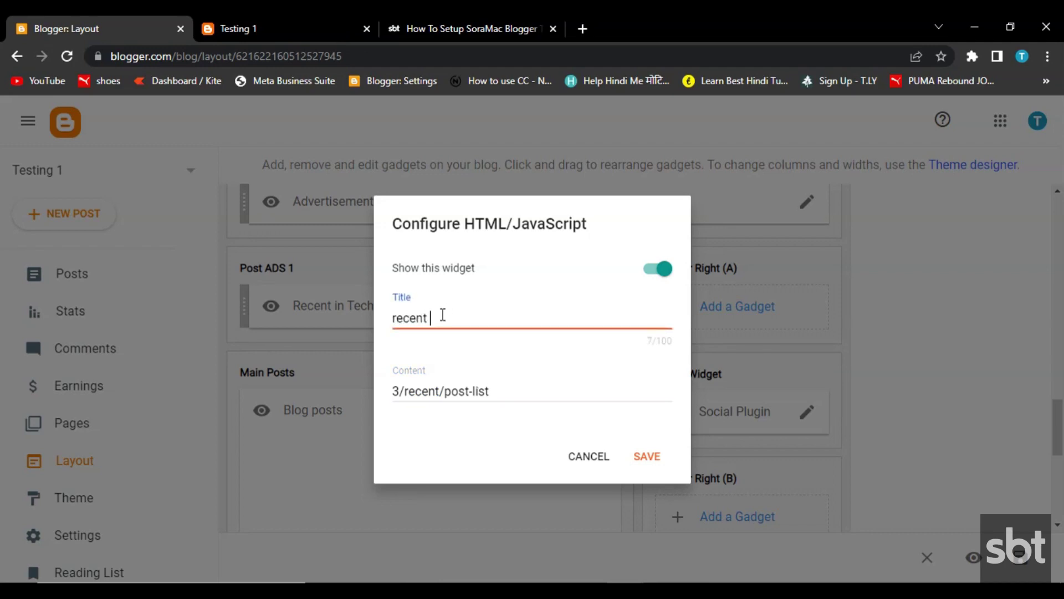
click(648, 457)
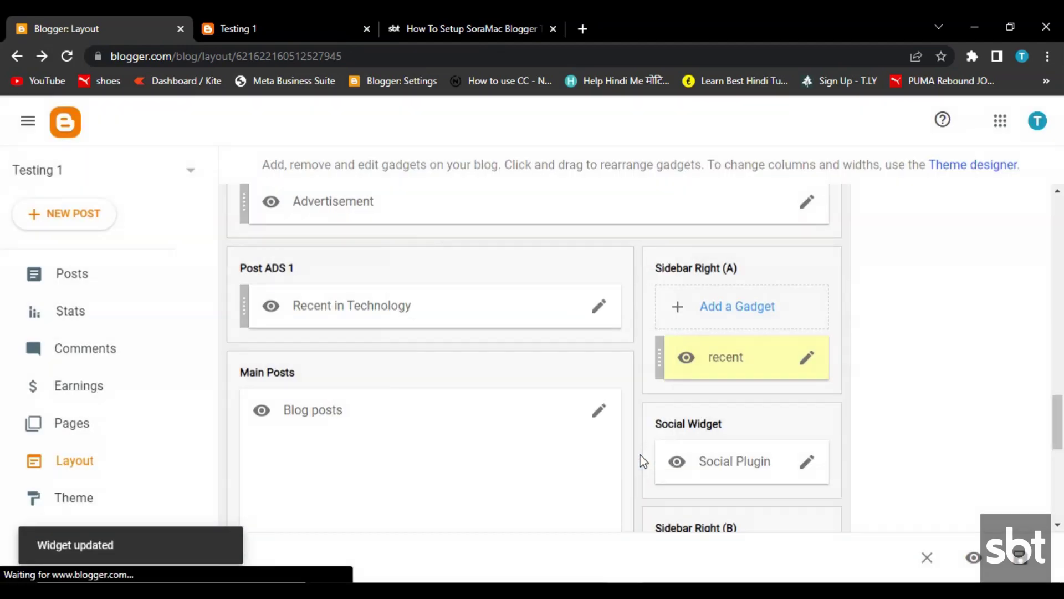
- Reload the test blog and open the first X- large Image post to check the sidebar
click(252, 15)
key(F5)
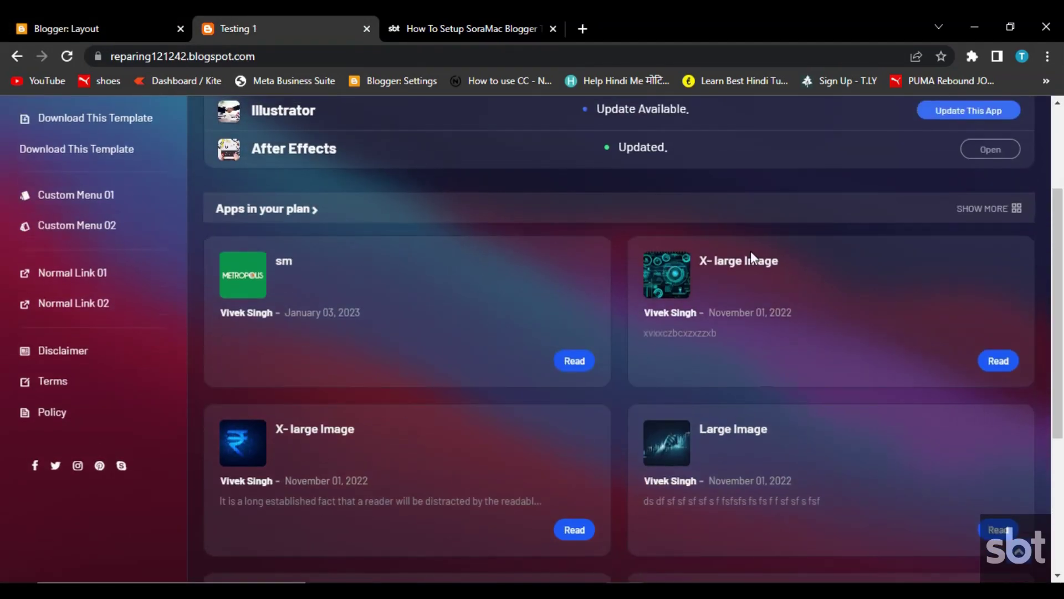
click(750, 256)
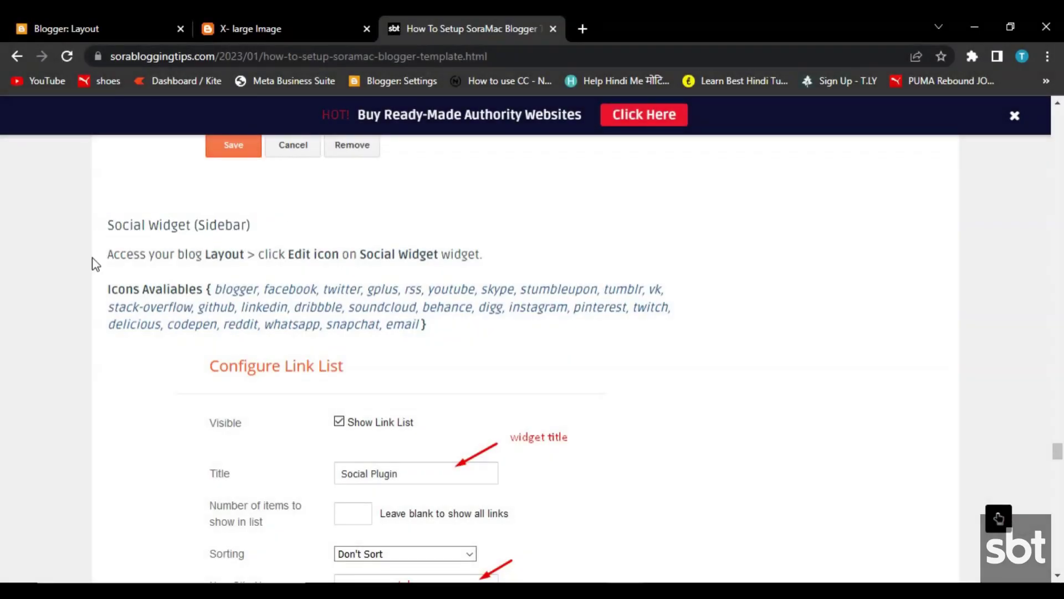
- Read the guide's Social Widget (Sidebar) section on available icons and the link list settings
drag(94, 264, 484, 255)
click(271, 285)
drag(101, 299, 460, 330)
click(465, 314)
scroll(404, 374, down, 5)
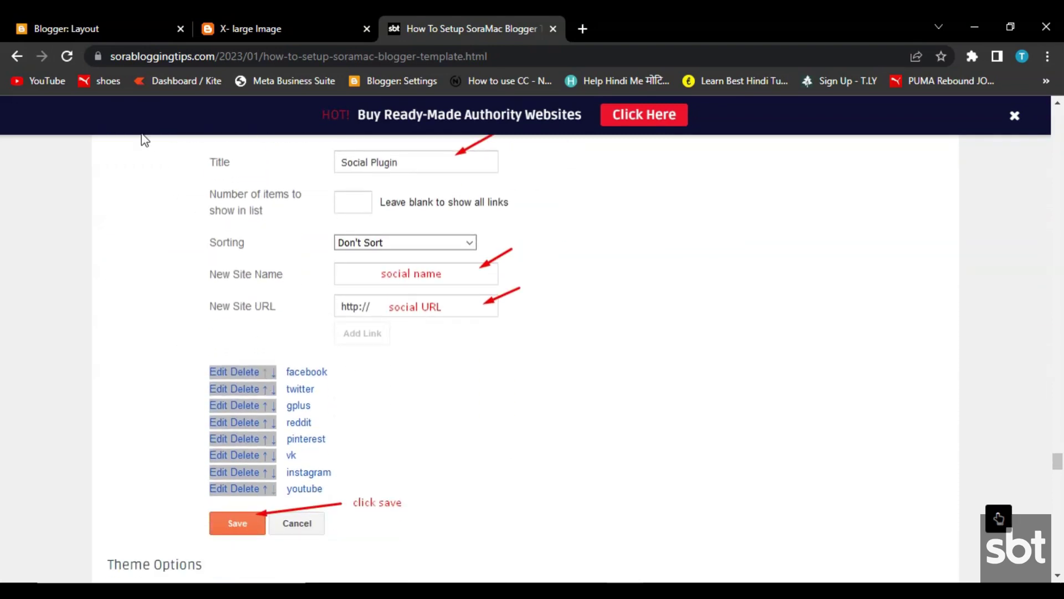
- Open the Social Plugin gadget in the Social Widget section, check the facebook link's site name and URL, and save it
click(70, 20)
scroll(494, 361, down, 15)
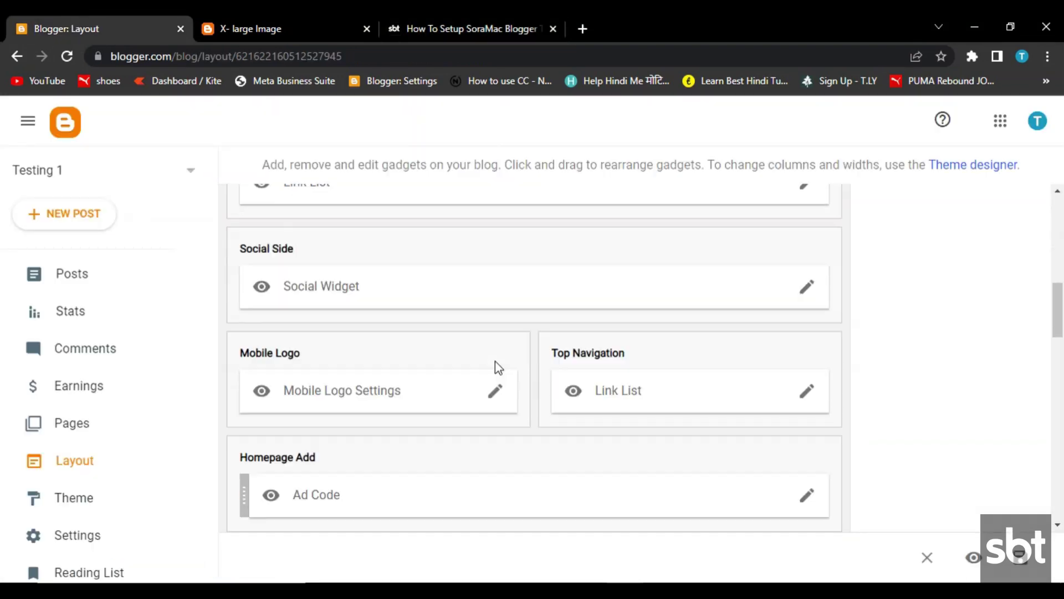
scroll(494, 366, down, 6)
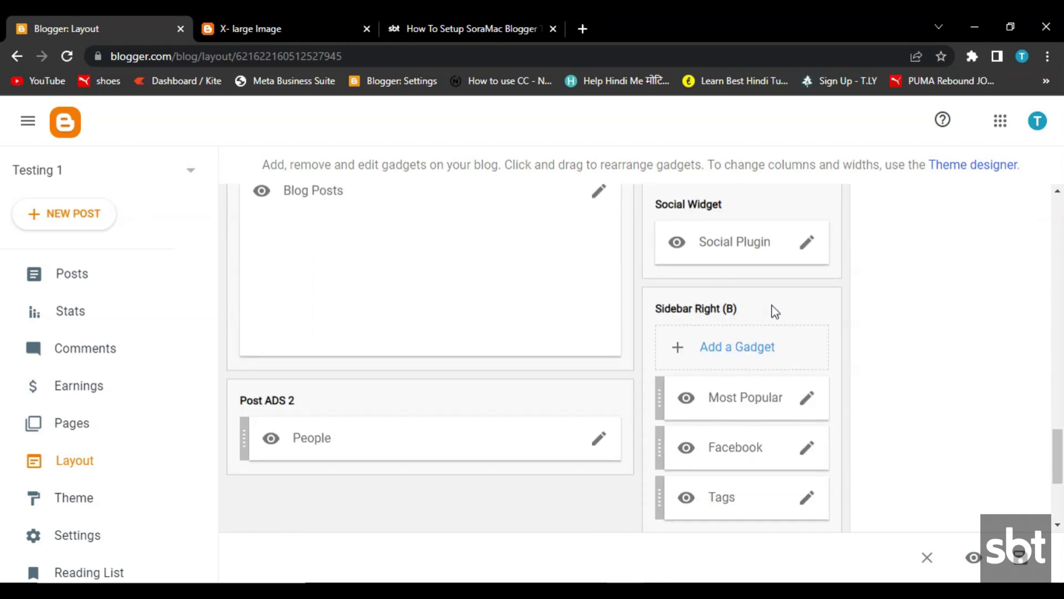
scroll(663, 296, up, 1)
click(807, 320)
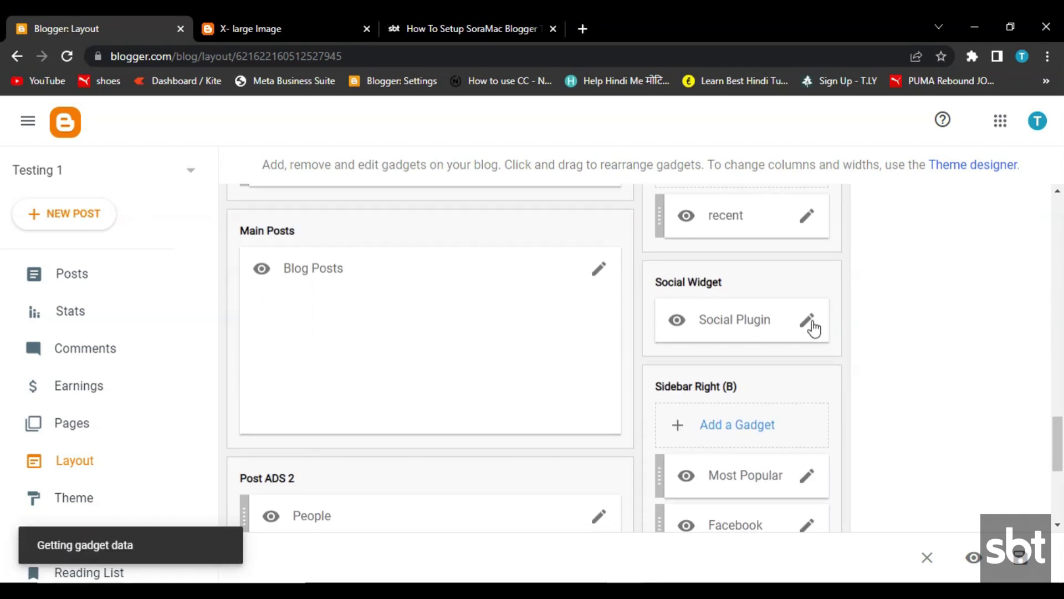
scroll(456, 306, down, 4)
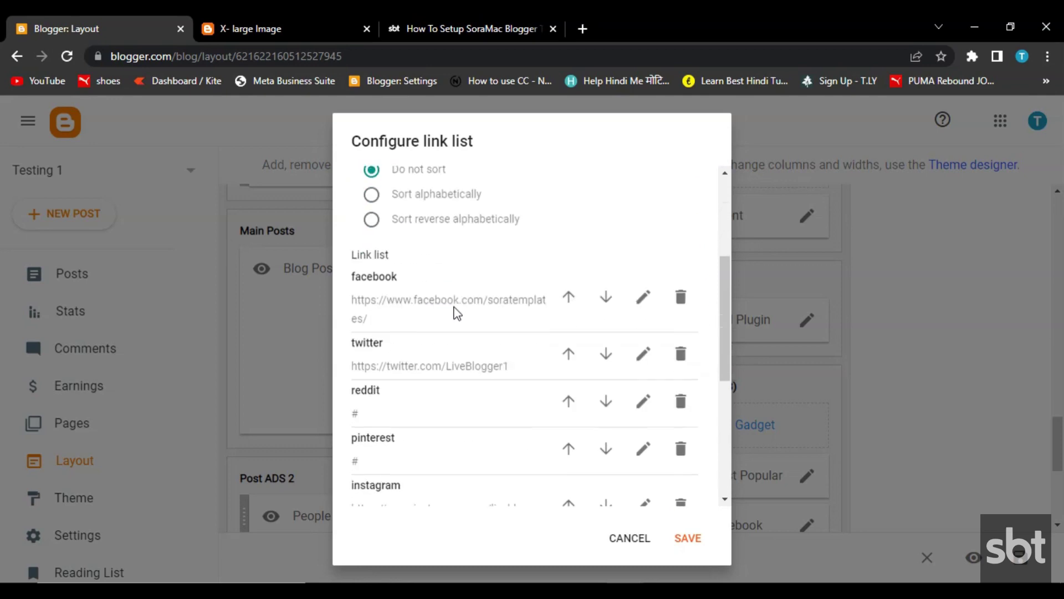
click(641, 277)
double_click(398, 289)
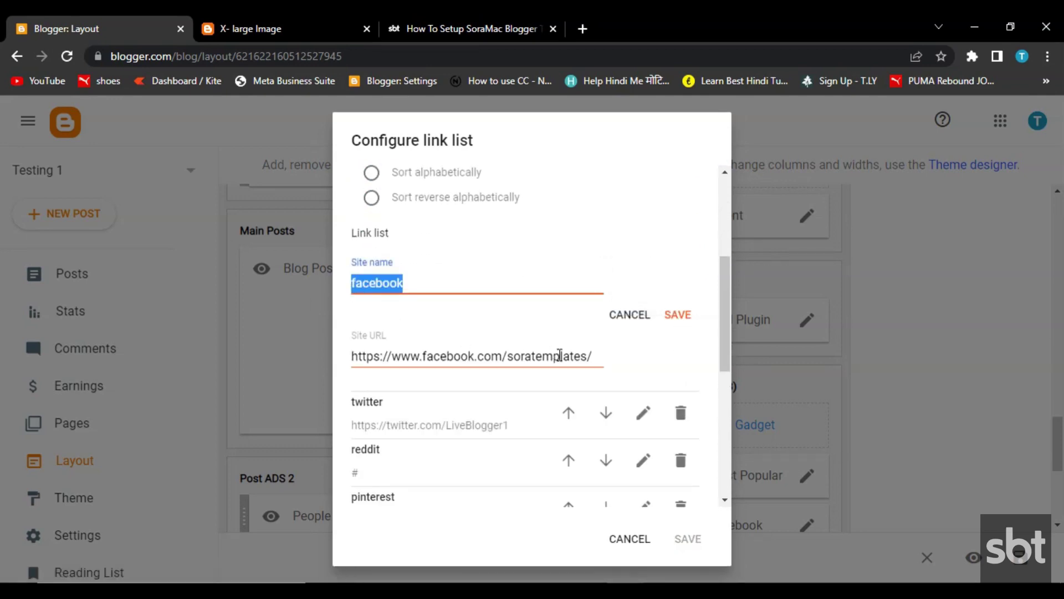
drag(588, 356, 353, 349)
click(673, 314)
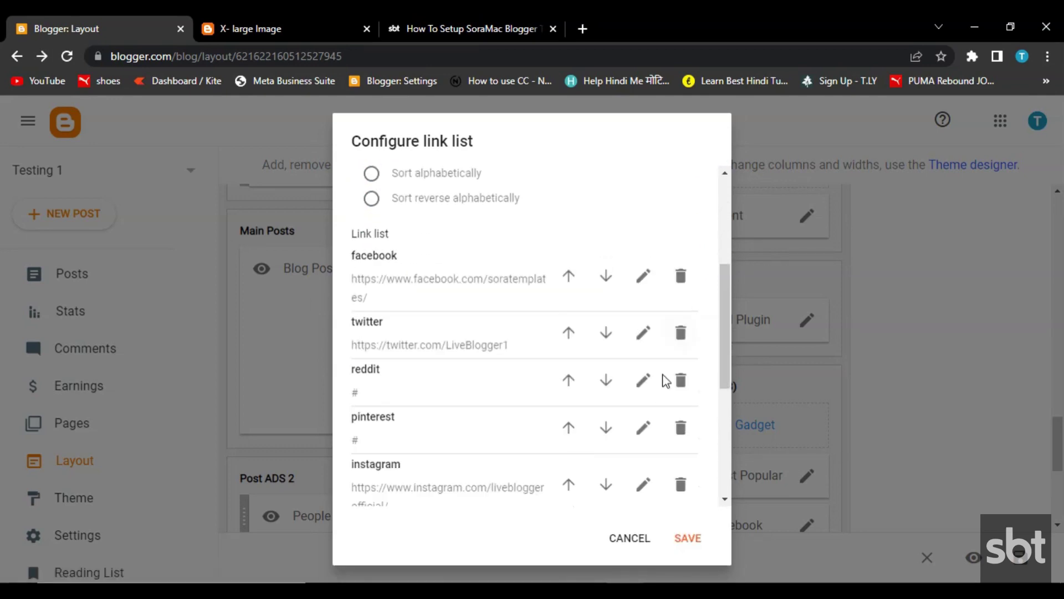
click(688, 539)
- View the X- large Image post on the blog and examine its sidebar widgets
click(271, 28)
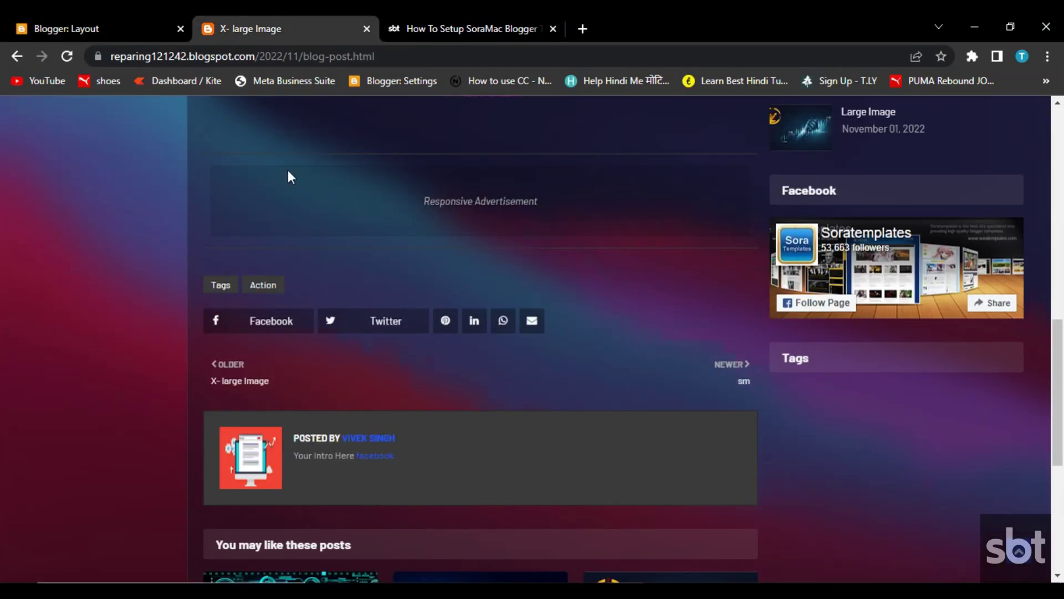
scroll(423, 367, up, 5)
scroll(423, 367, up, 5)
scroll(449, 371, down, 1)
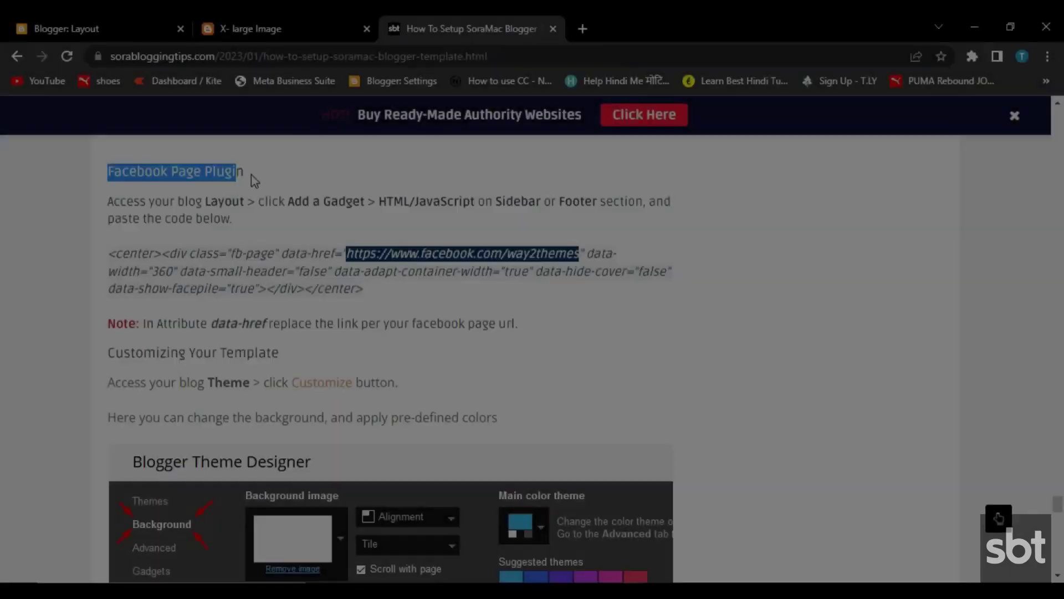
- Read the guide's Facebook Page Plugin section, including the embed code and the note on replacing the data-href link
click(225, 194)
drag(135, 205, 244, 213)
click(243, 214)
drag(102, 250, 370, 294)
double_click(368, 254)
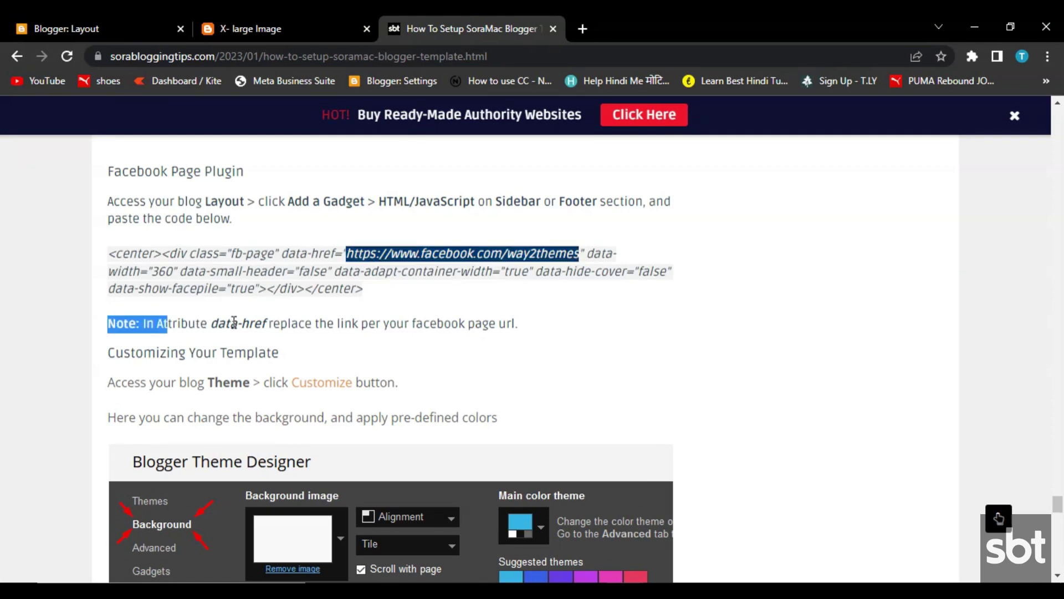
drag(234, 322, 459, 317)
click(554, 323)
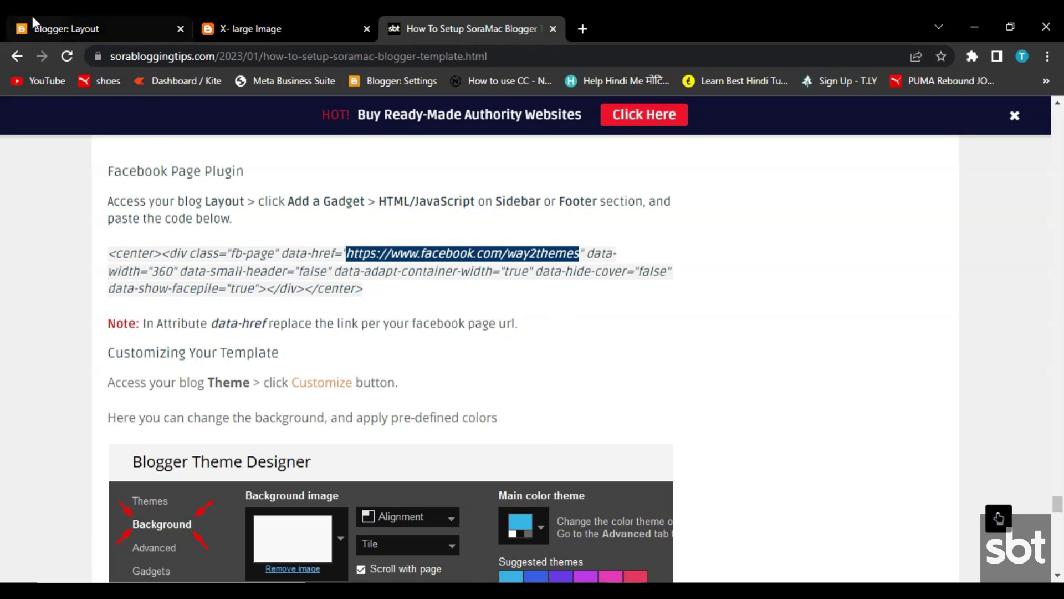
- Open the sidebar's Facebook gadget in the blog layout, check the data-href page link in its embed code, and save it
click(83, 28)
scroll(565, 288, down, 5)
scroll(607, 261, down, 2)
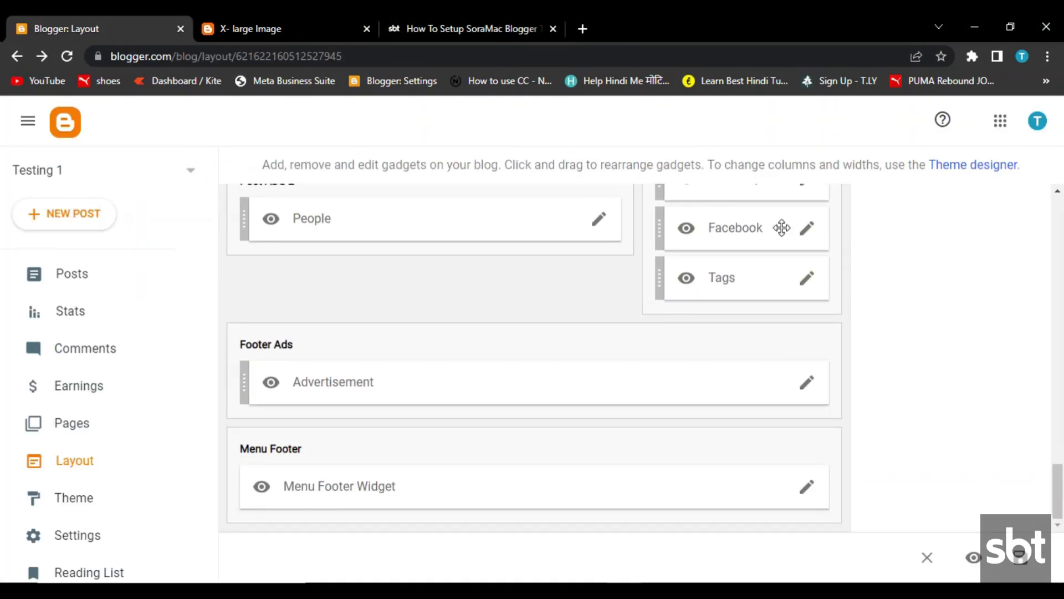
click(807, 228)
drag(471, 440, 378, 323)
click(497, 363)
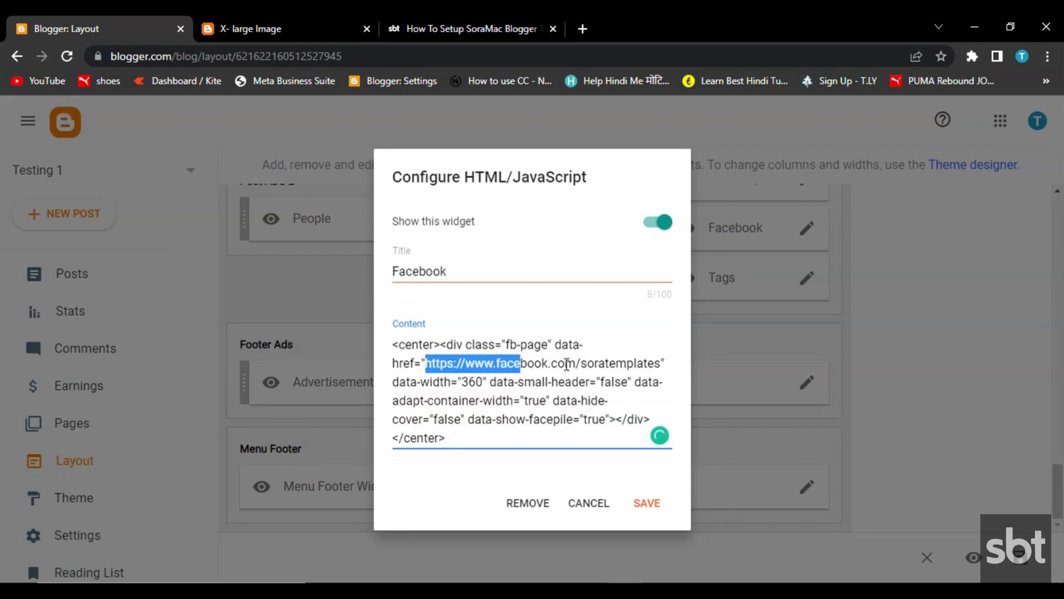
drag(567, 364, 661, 364)
click(640, 504)
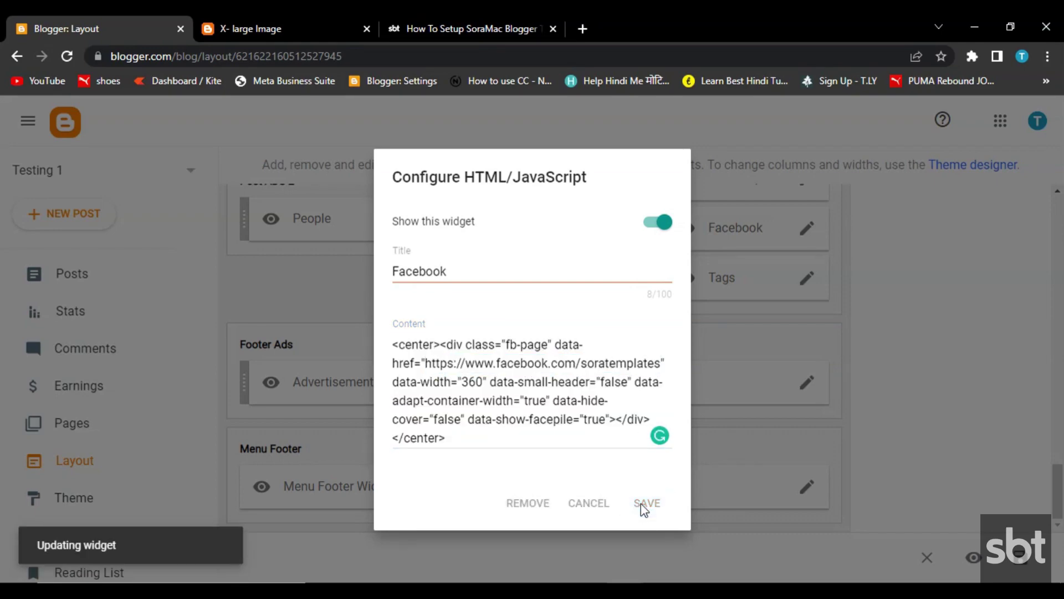
- View the Facebook page widget in the sidebar of the X- large Image post
click(307, 17)
scroll(787, 317, down, 3)
scroll(787, 317, down, 8)
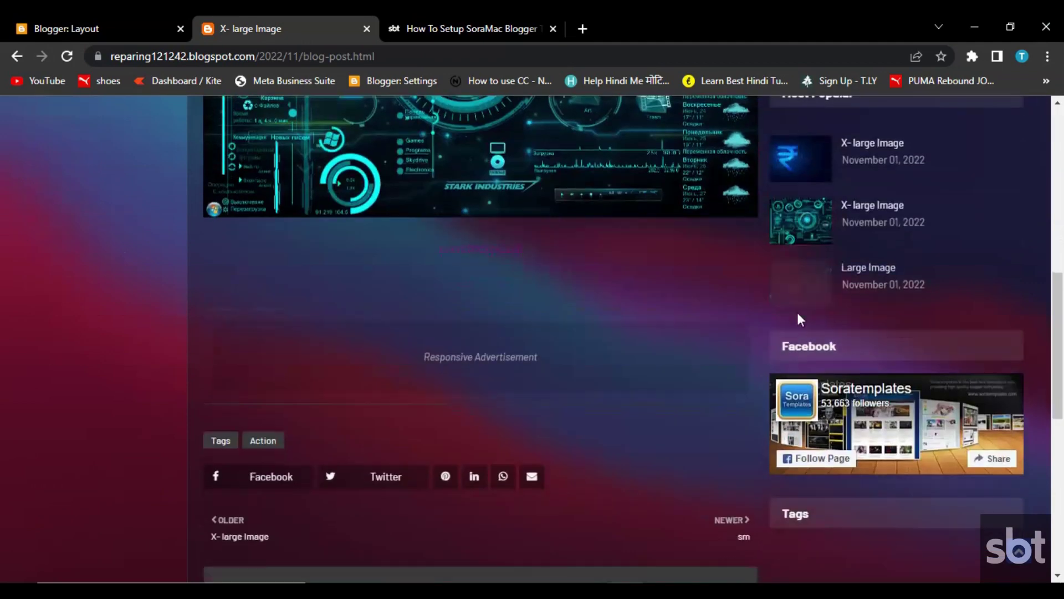
scroll(814, 318, up, 1)
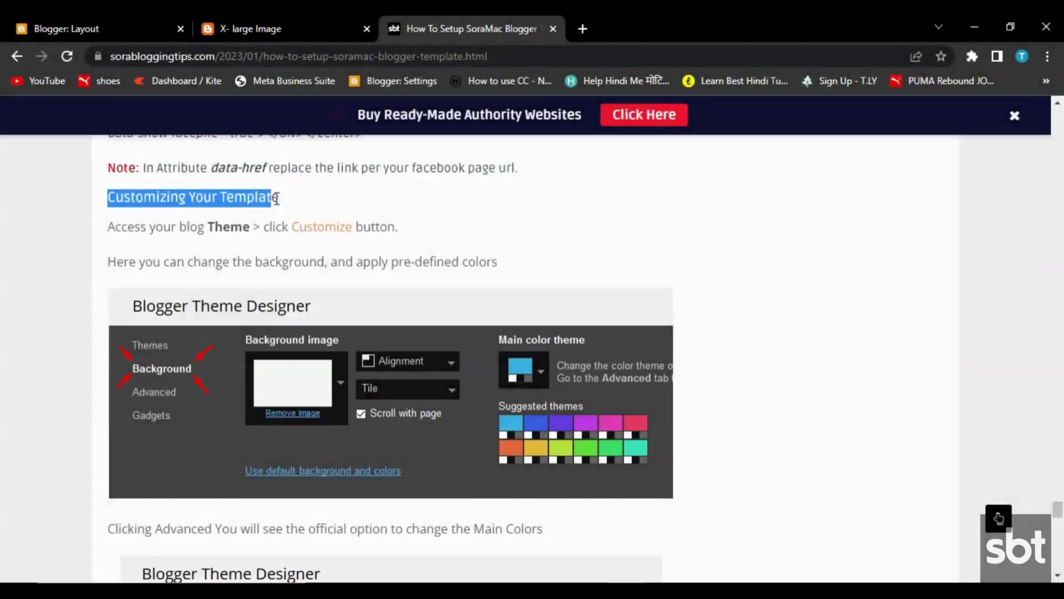
- Read the guide's Customizing Your Template section on changing the background, pre-defined colors and advanced main colors
click(298, 203)
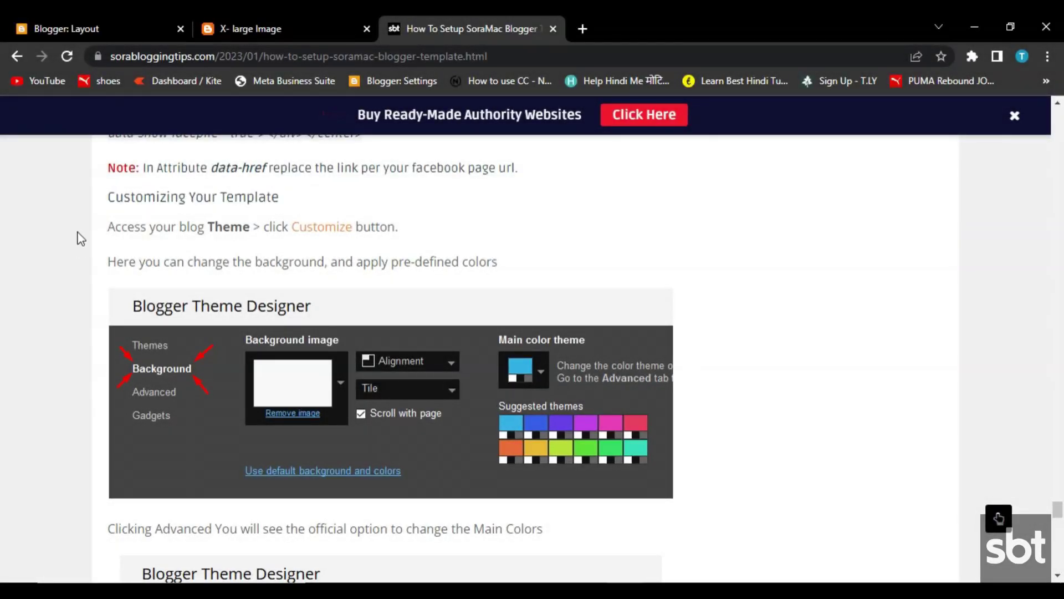
drag(107, 227, 320, 229)
click(414, 231)
drag(252, 264, 518, 268)
click(494, 268)
scroll(302, 244, down, 3)
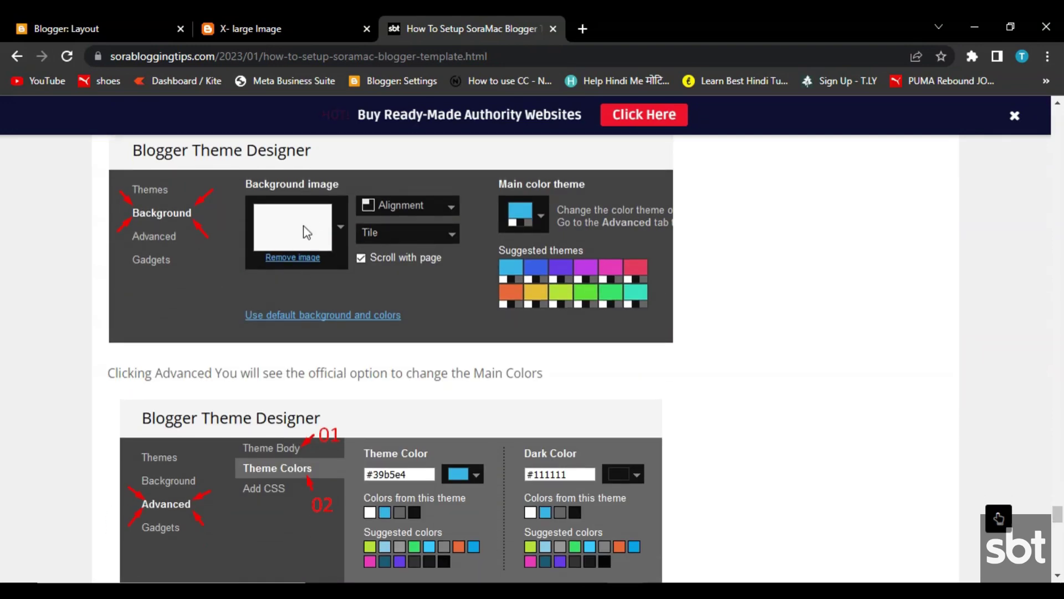
drag(89, 386, 399, 368)
click(591, 368)
triple_click(591, 368)
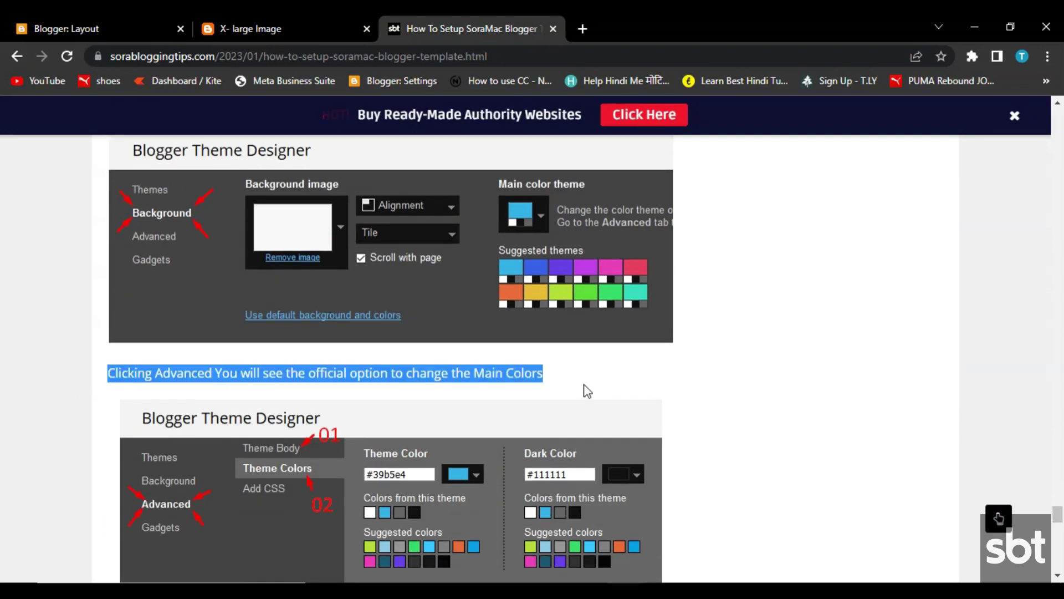
click(584, 390)
scroll(474, 394, down, 3)
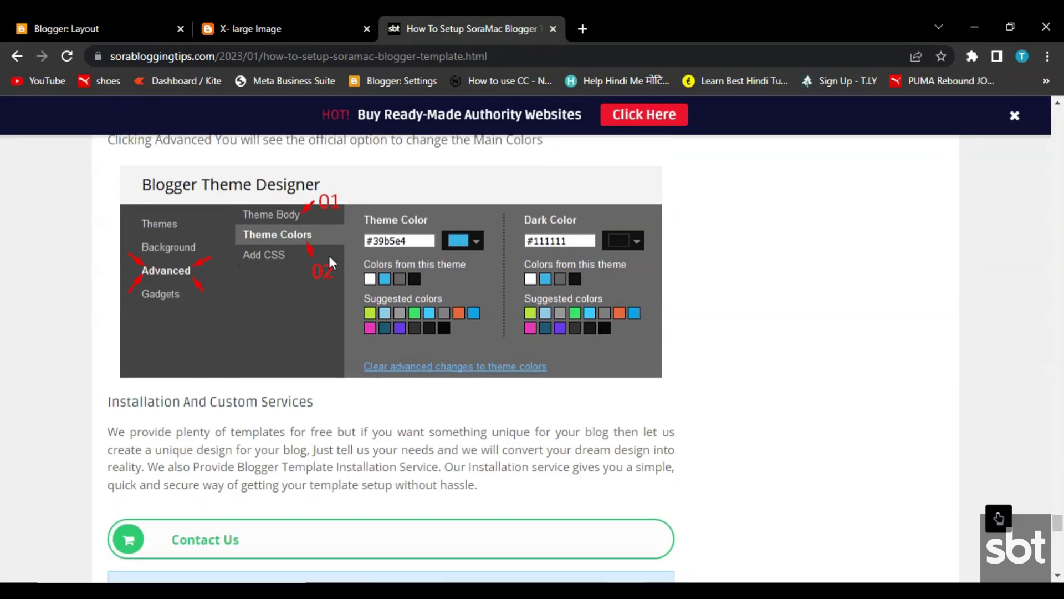
- Open the theme customizer for the Testing 1 blog
click(89, 25)
click(80, 505)
click(471, 262)
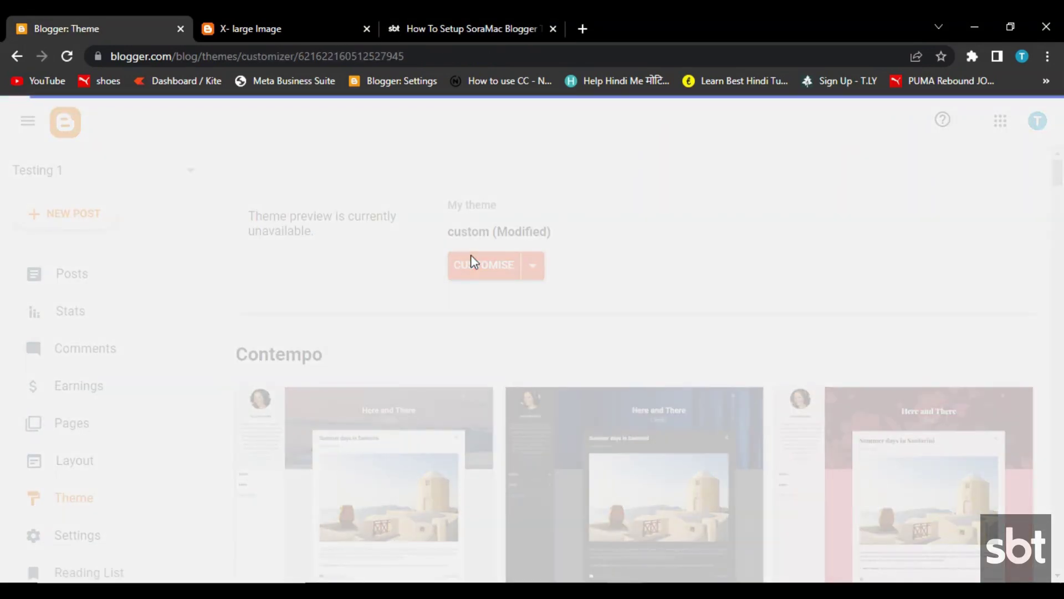
- Set the main colour theme of the background settings to red and check the blog preview
scroll(181, 292, down, 2)
scroll(180, 292, down, 1)
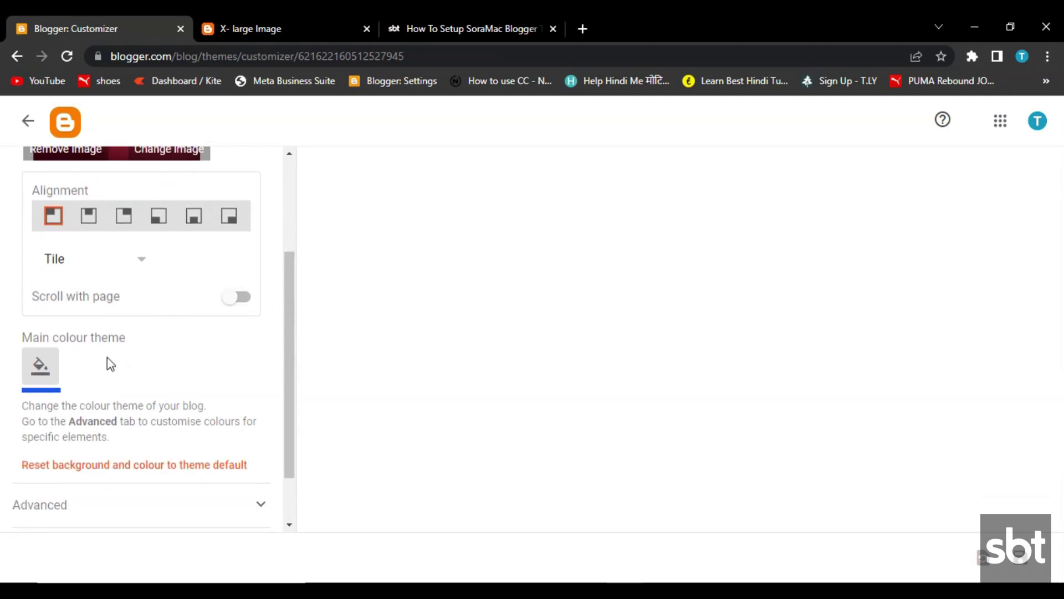
scroll(110, 389, down, 2)
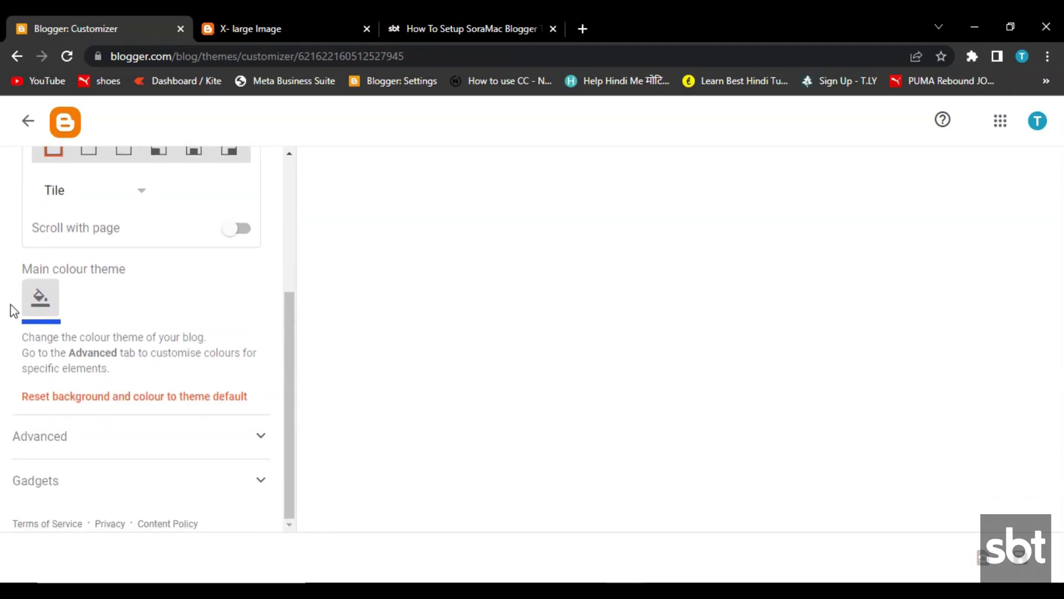
click(40, 299)
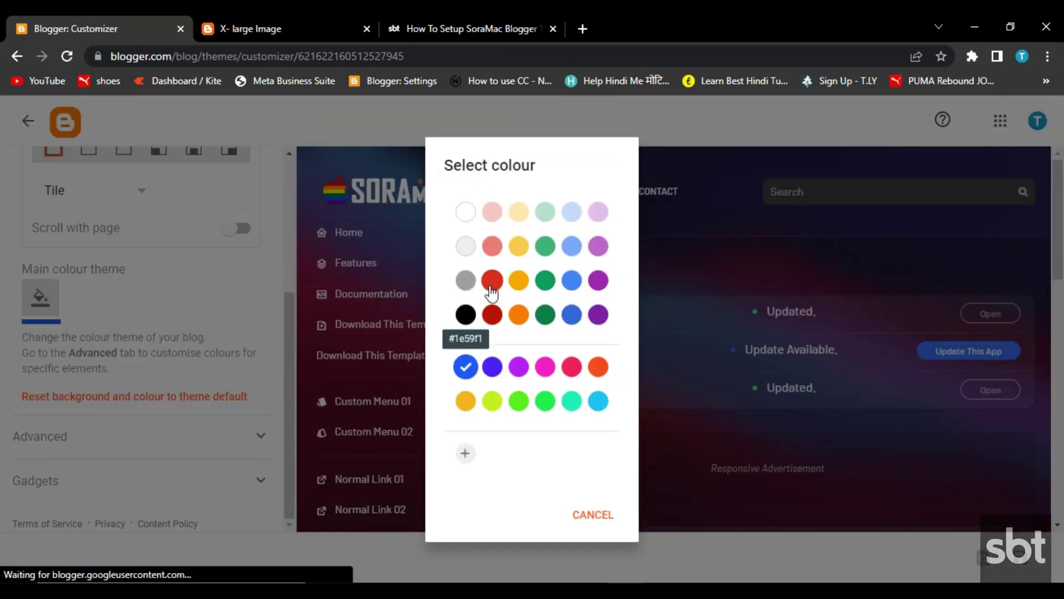
click(495, 285)
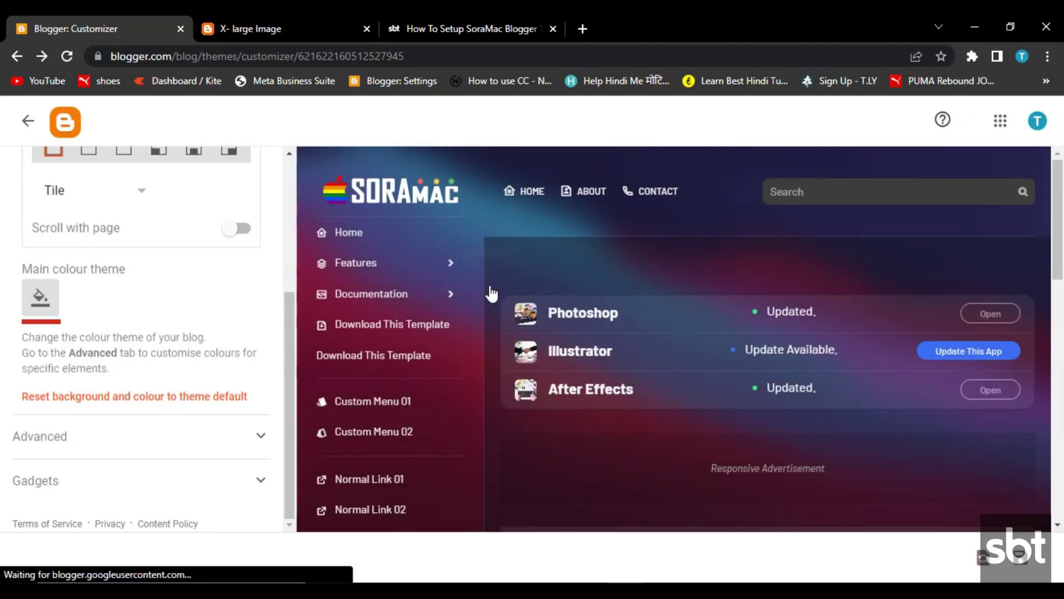
scroll(491, 293, down, 4)
scroll(490, 294, up, 4)
scroll(763, 291, down, 5)
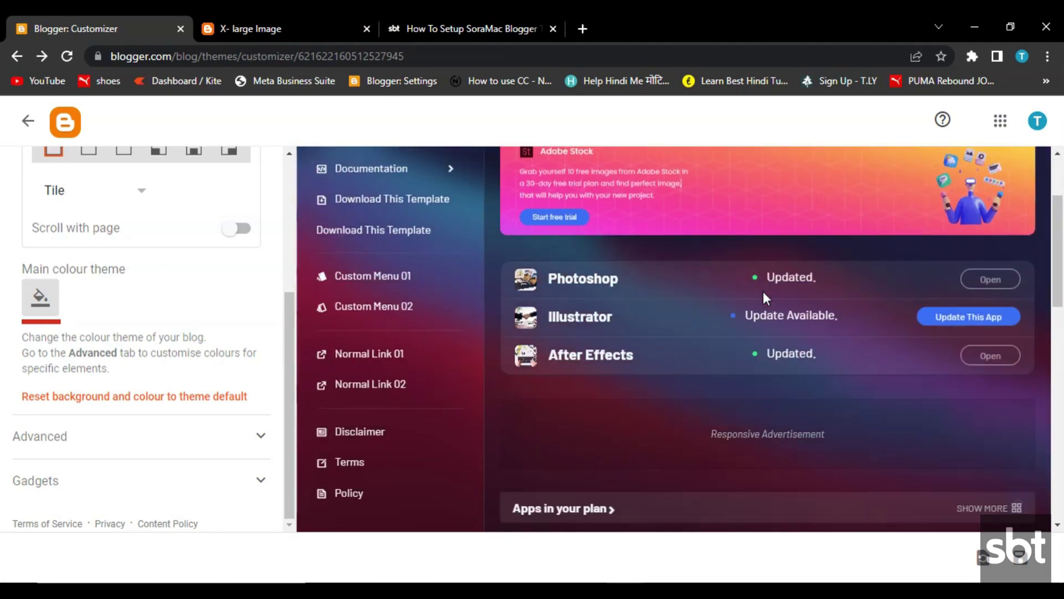
scroll(761, 314, up, 4)
scroll(775, 307, down, 5)
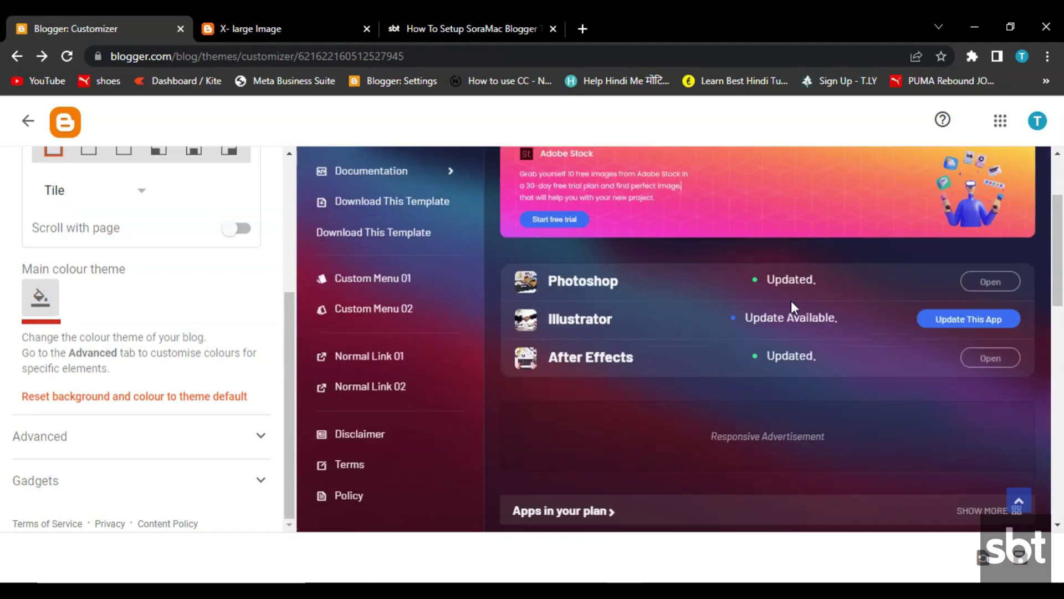
- In the advanced Theme Colors, set Theme Color and Dark Color to red, and Title Colour and Title Color on Hover to gold
click(169, 436)
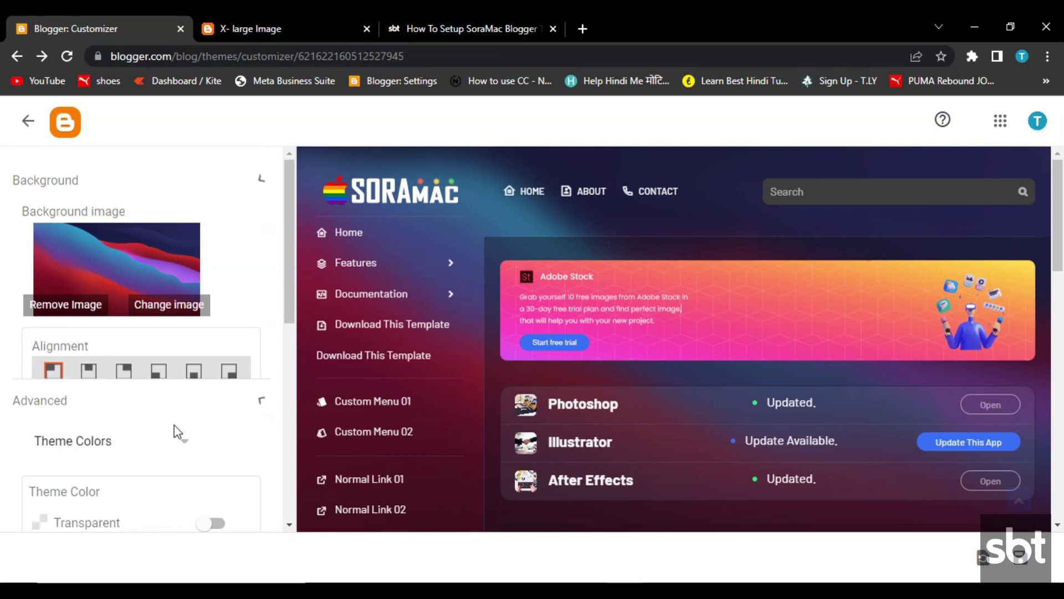
scroll(178, 407, down, 4)
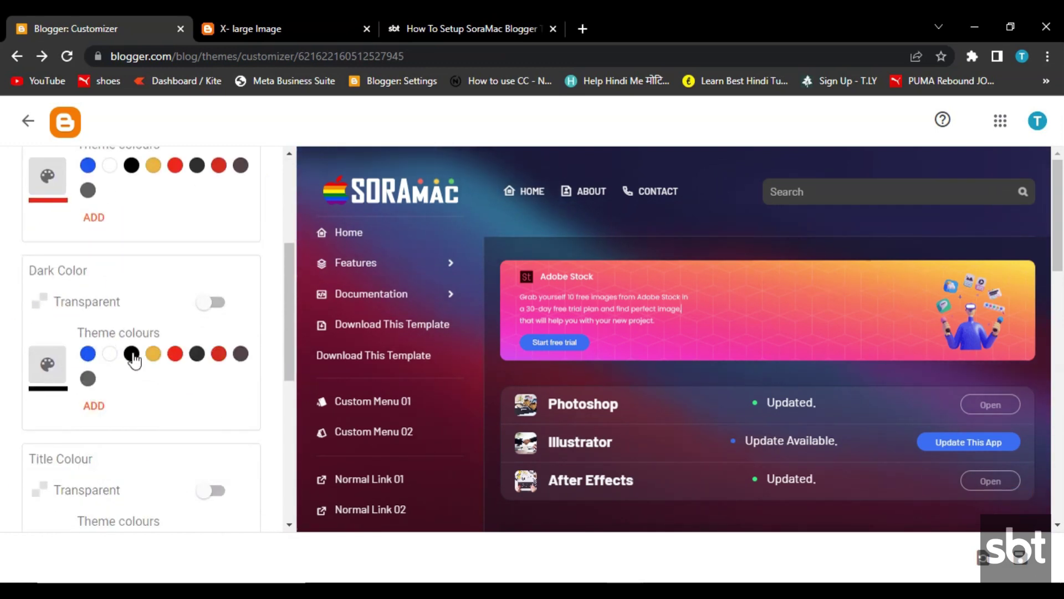
scroll(133, 360, down, 3)
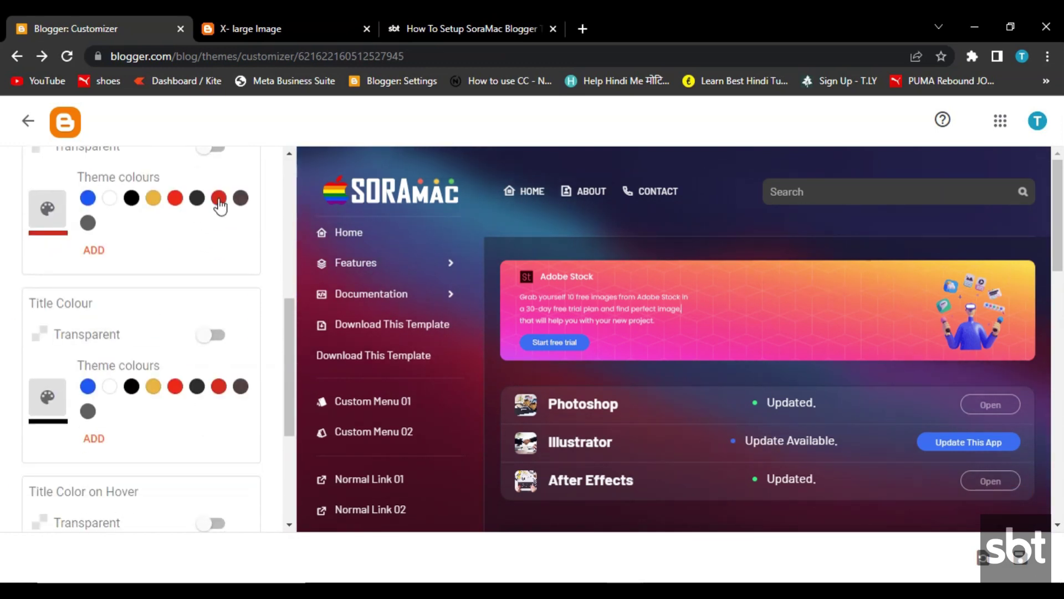
scroll(188, 294, down, 2)
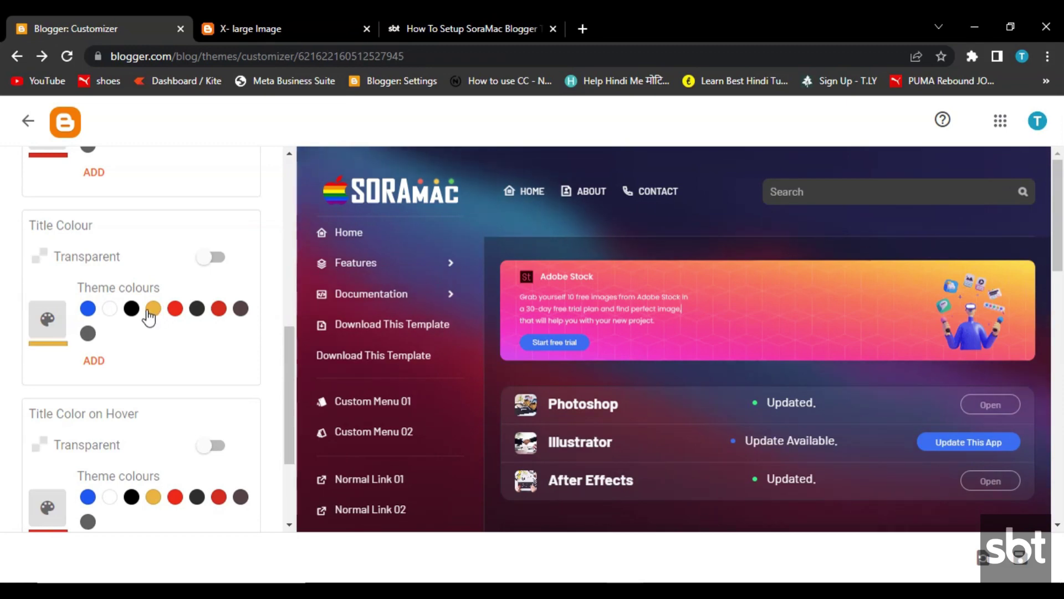
scroll(149, 317, down, 3)
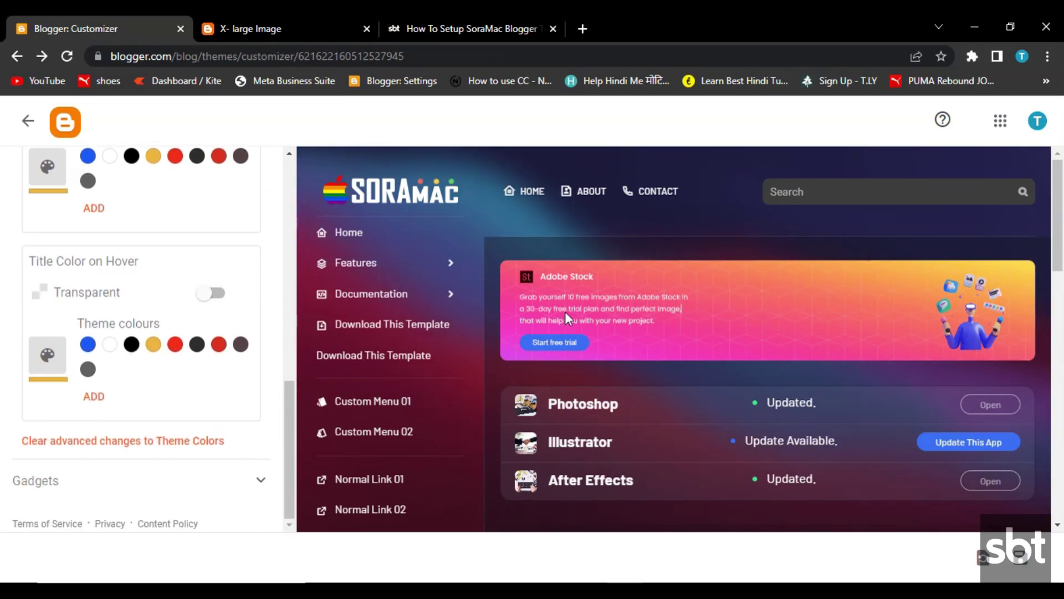
scroll(560, 318, down, 15)
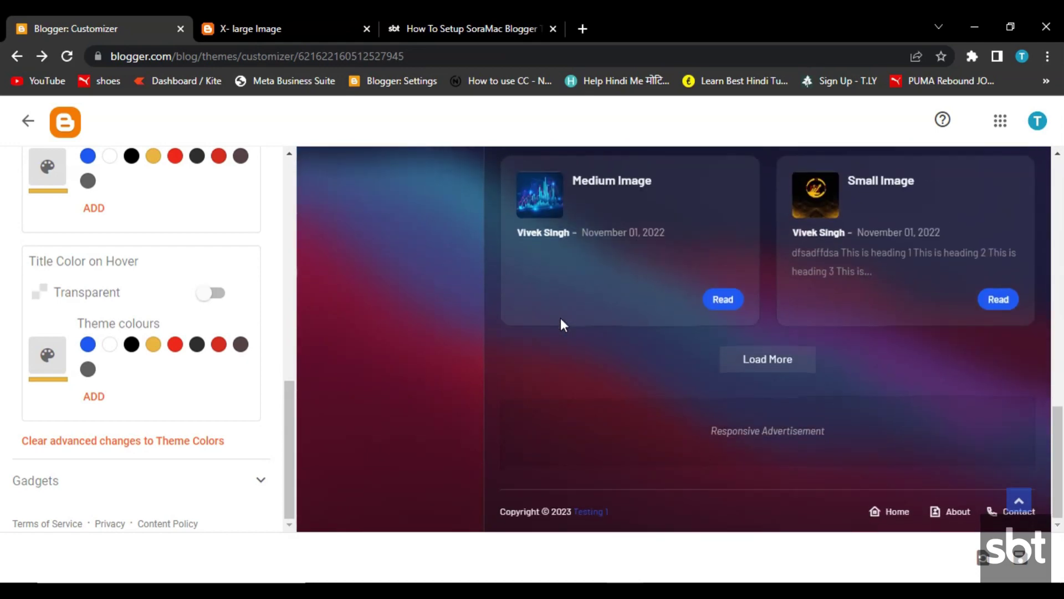
scroll(700, 389, up, 15)
scroll(700, 389, up, 1)
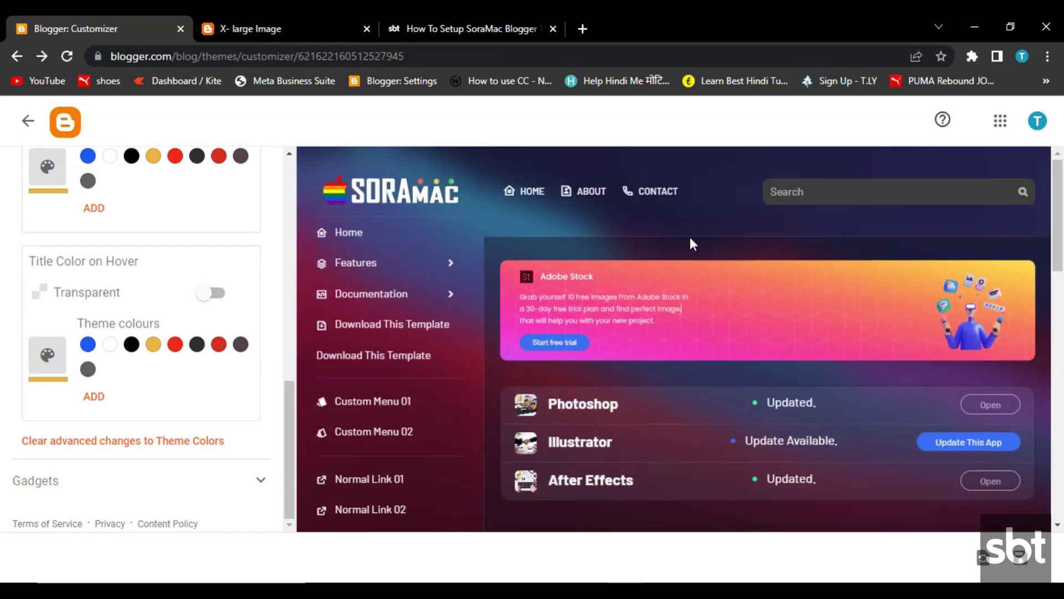